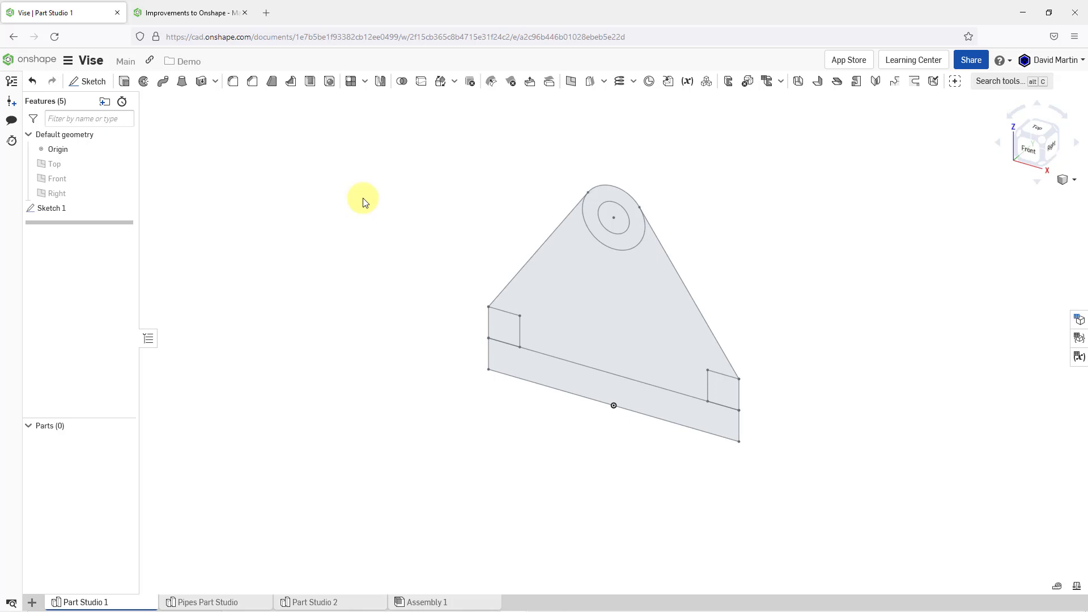
# - Extrude the base strip and both end squares of Sketch 1, dragging the depth out deeper
pyautogui.click(545, 372)
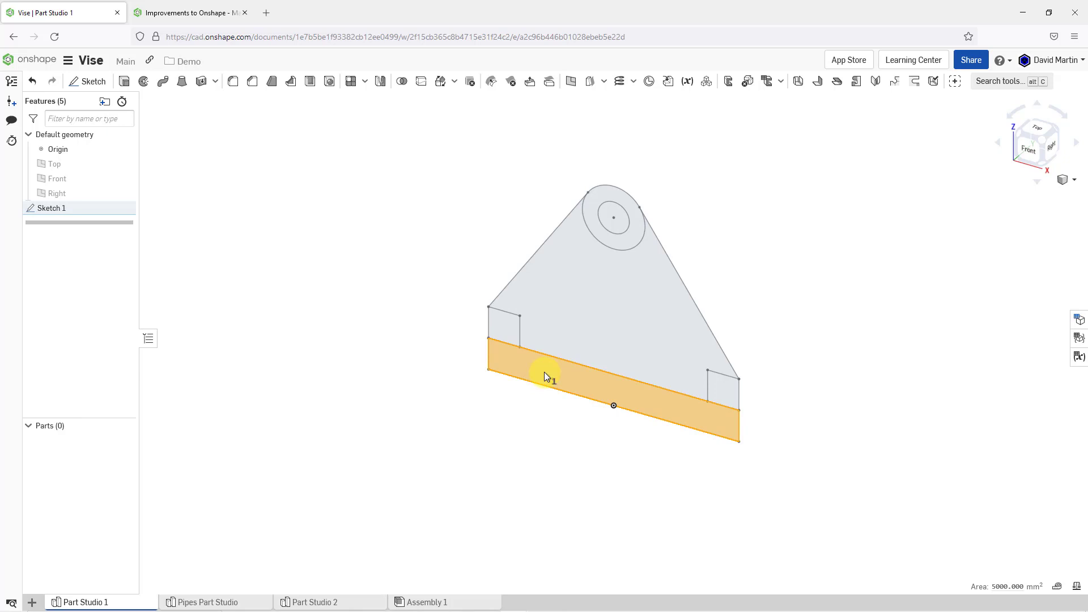
pyautogui.rightClick(545, 376)
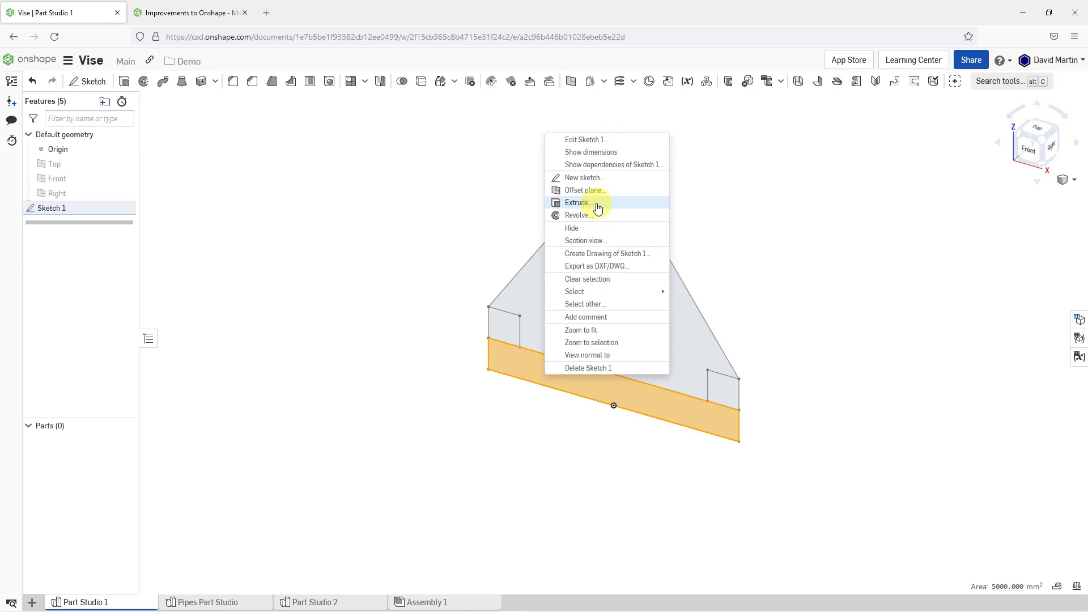
pyautogui.click(597, 205)
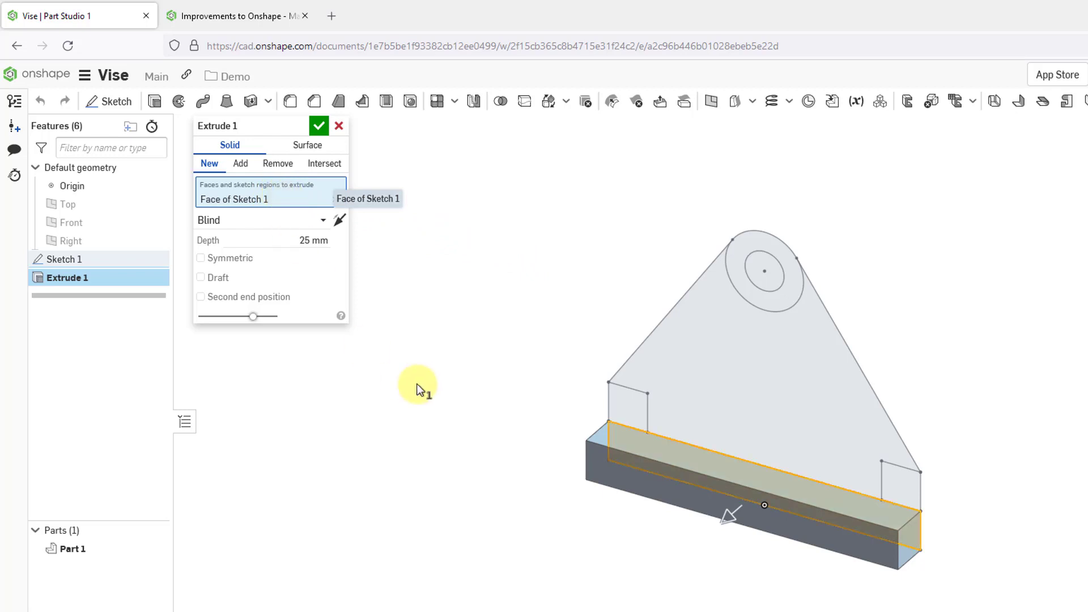
pyautogui.click(622, 413)
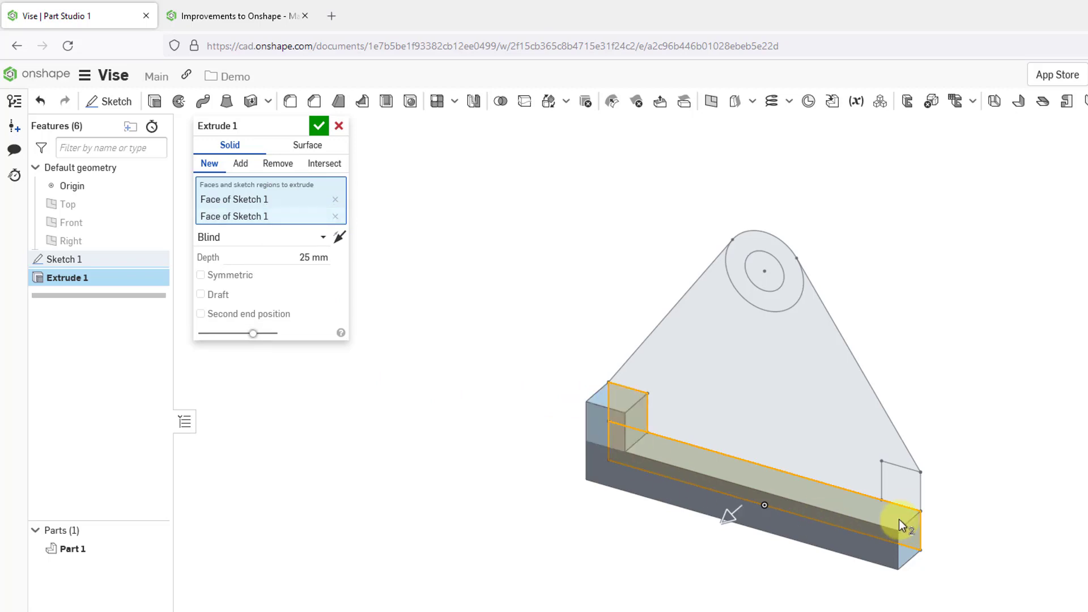
pyautogui.click(906, 492)
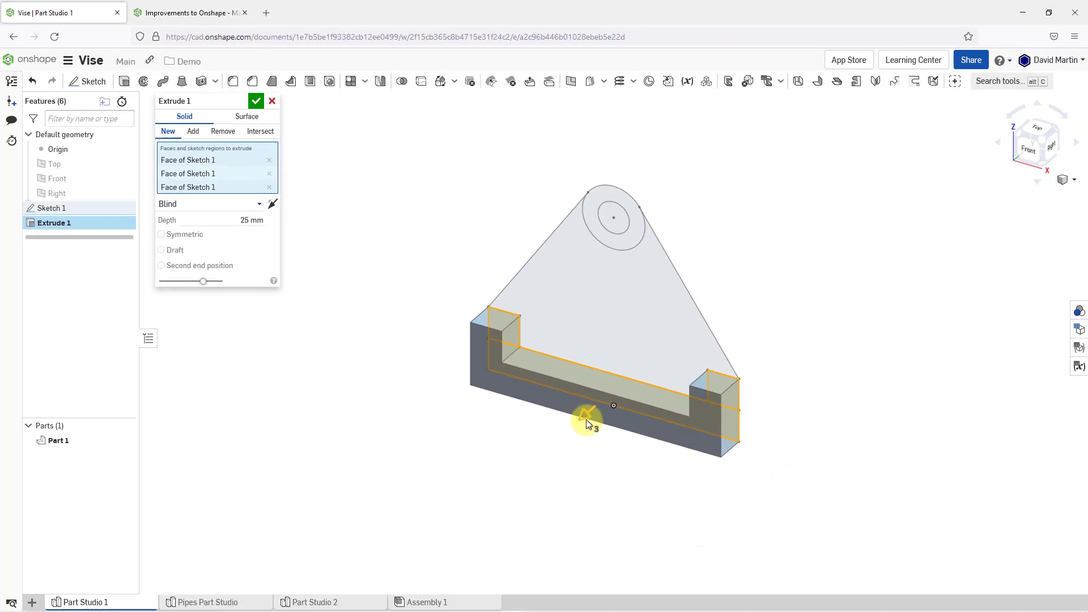
pyautogui.moveTo(586, 419)
pyautogui.mouseDown()
pyautogui.moveTo(538, 467)
pyautogui.moveTo(444, 517)
pyautogui.moveTo(502, 487)
pyautogui.moveTo(650, 315)
pyautogui.moveTo(763, 219)
pyautogui.moveTo(476, 455)
pyautogui.mouseUp()
pyautogui.scroll(-2, 670, 266)
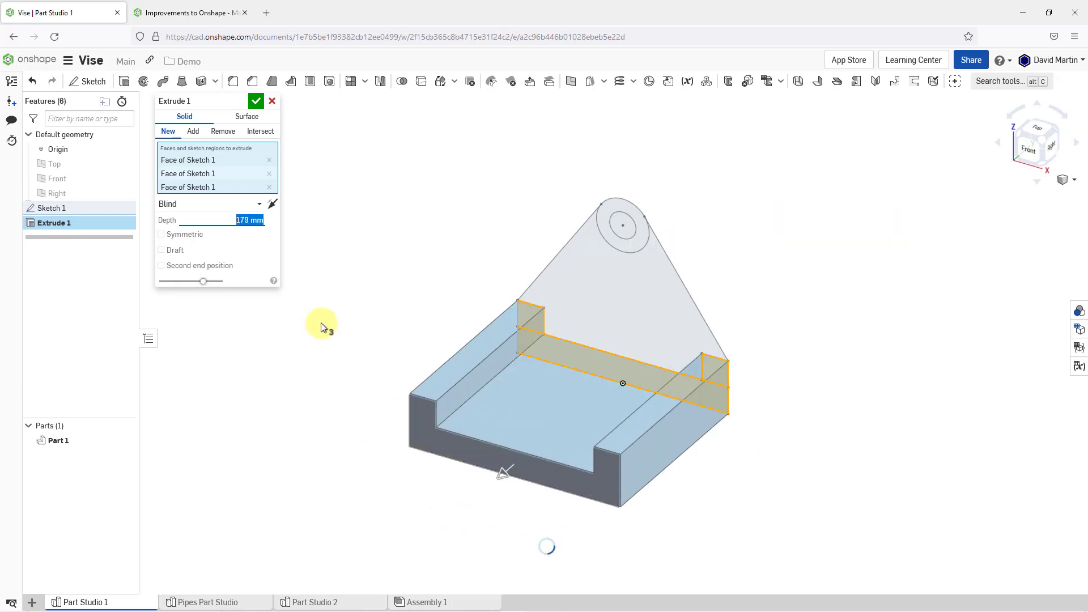
# - Set Extrude 1's depth to 600 mm and accept it as Part 1
pyautogui.click(233, 221)
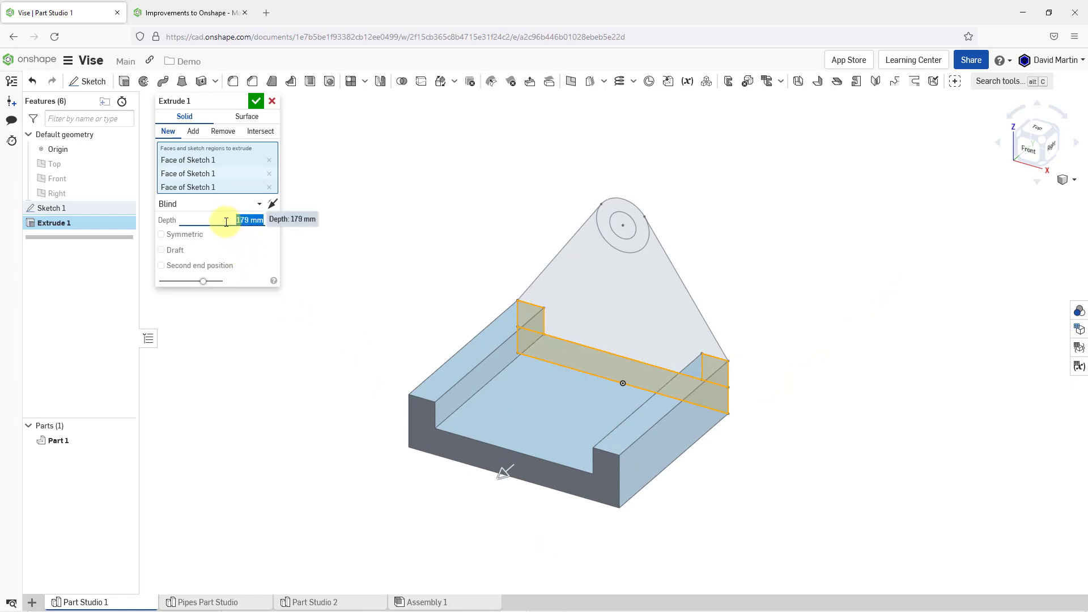
pyautogui.write('600')
pyautogui.press('Return')
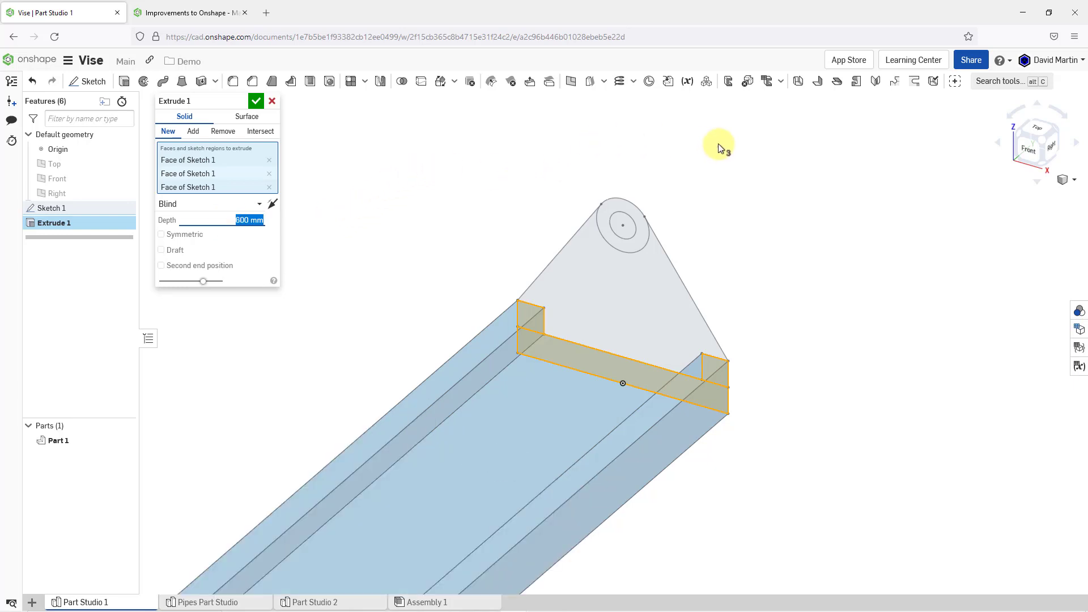
pyautogui.scroll(-3, 719, 144)
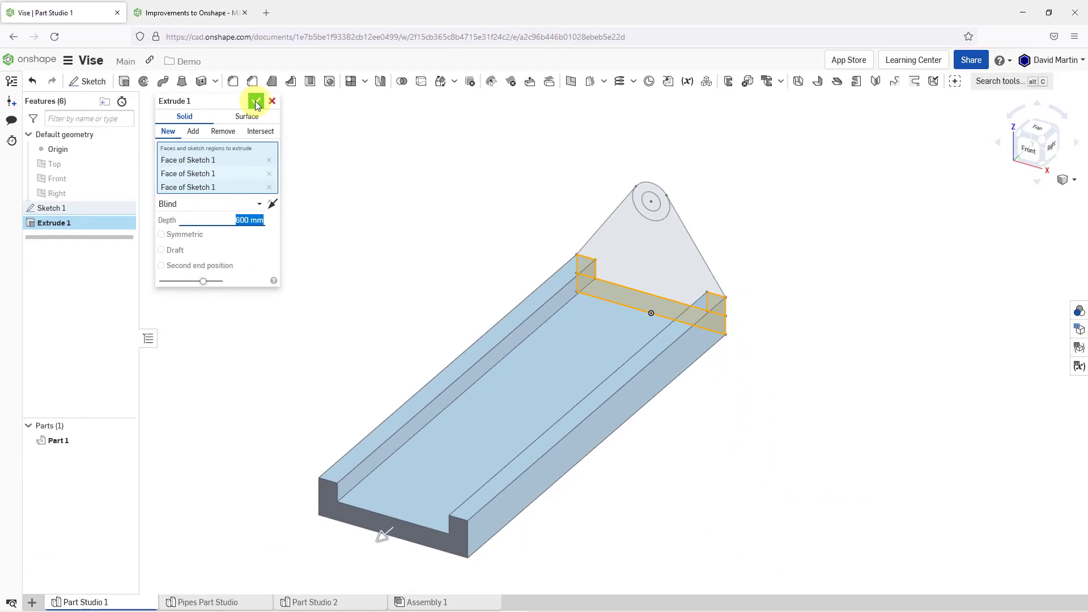
pyautogui.click(255, 101)
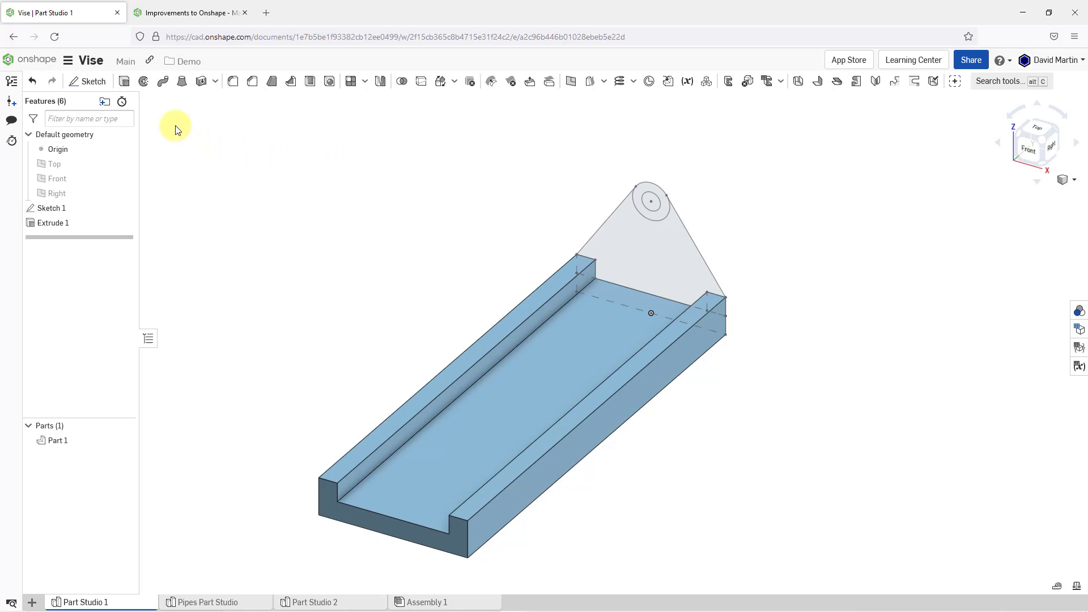
# - Extrude the triangle and hole regions 25 mm as a tab added to Part 1
pyautogui.click(127, 85)
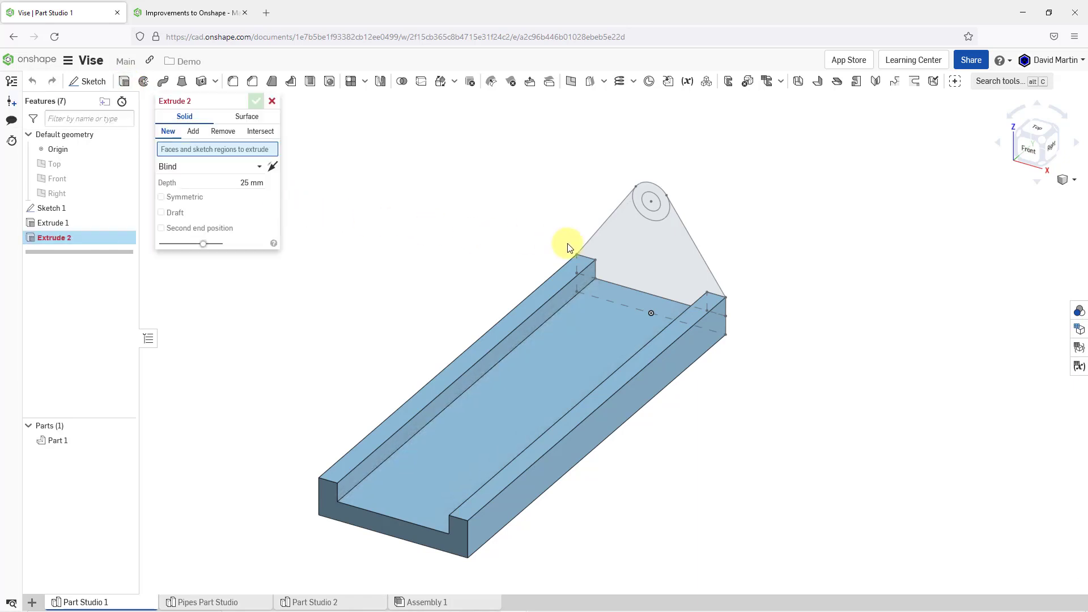
pyautogui.click(643, 256)
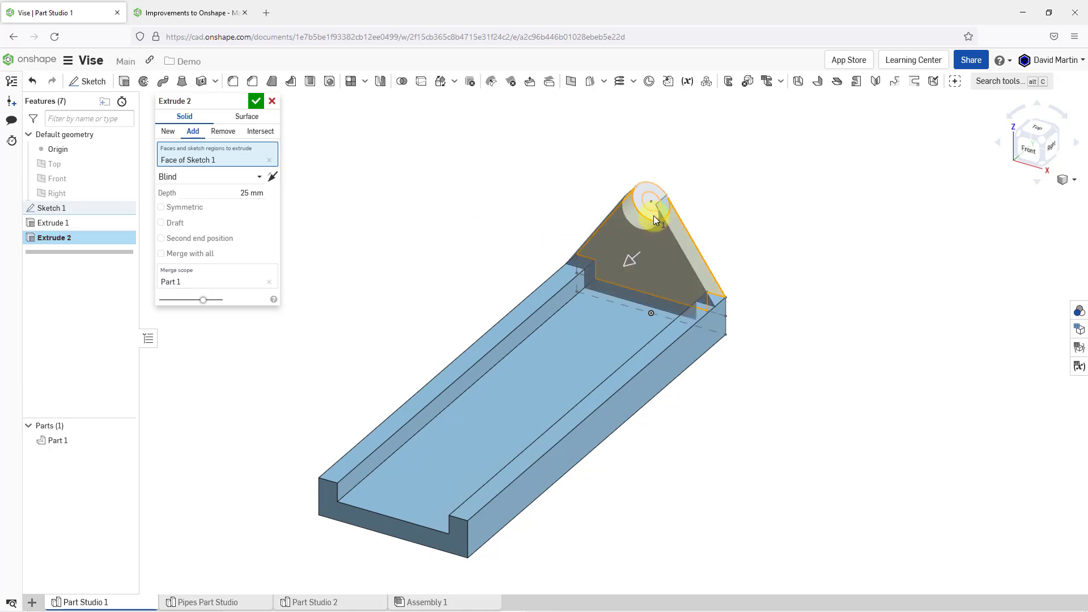
pyautogui.click(654, 216)
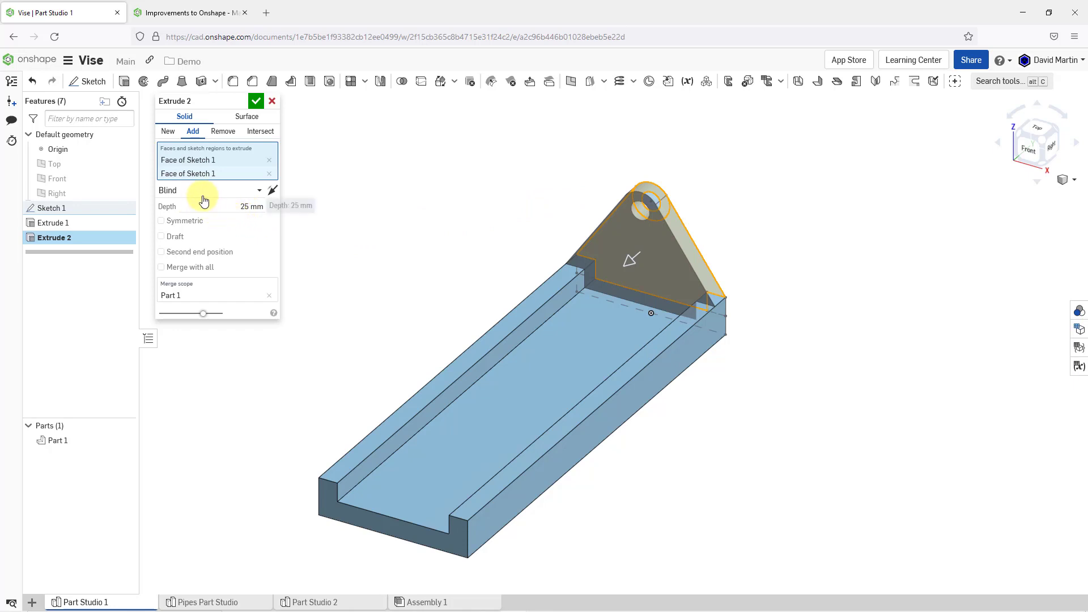
pyautogui.click(273, 191)
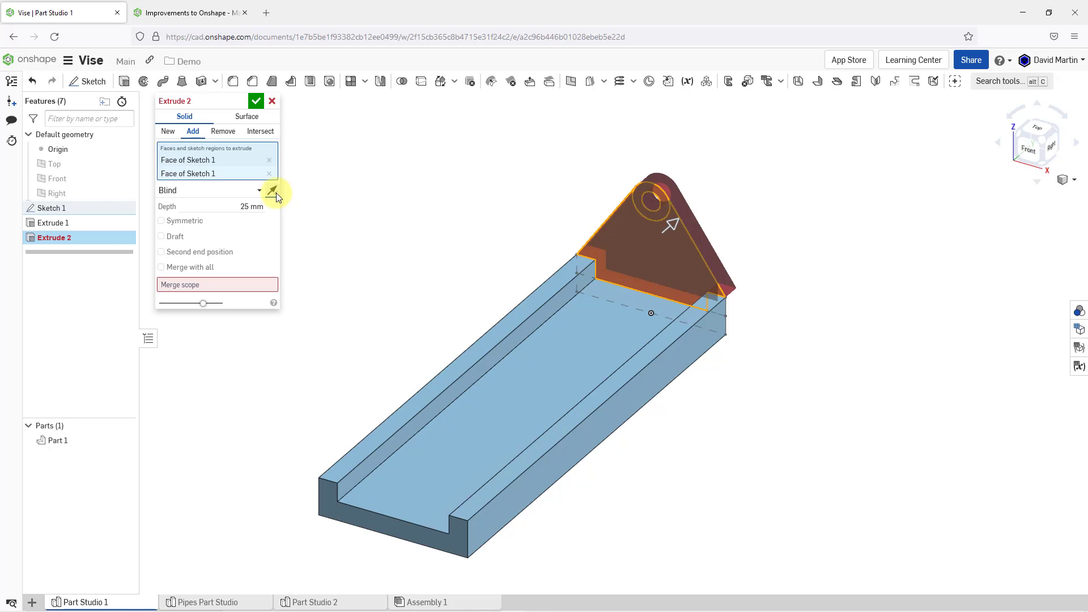
pyautogui.click(273, 191)
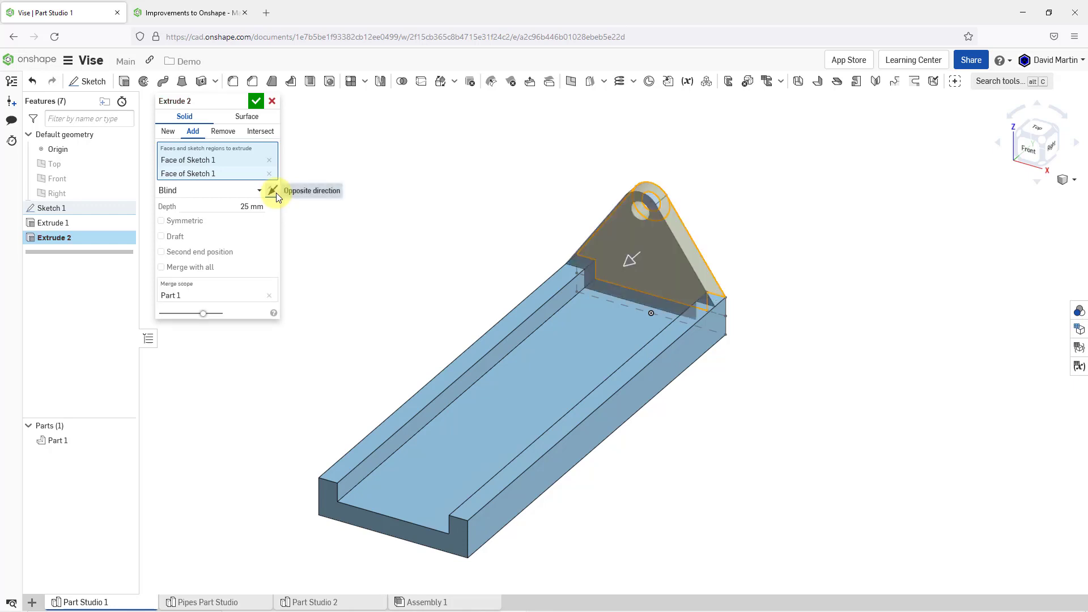
pyautogui.click(256, 102)
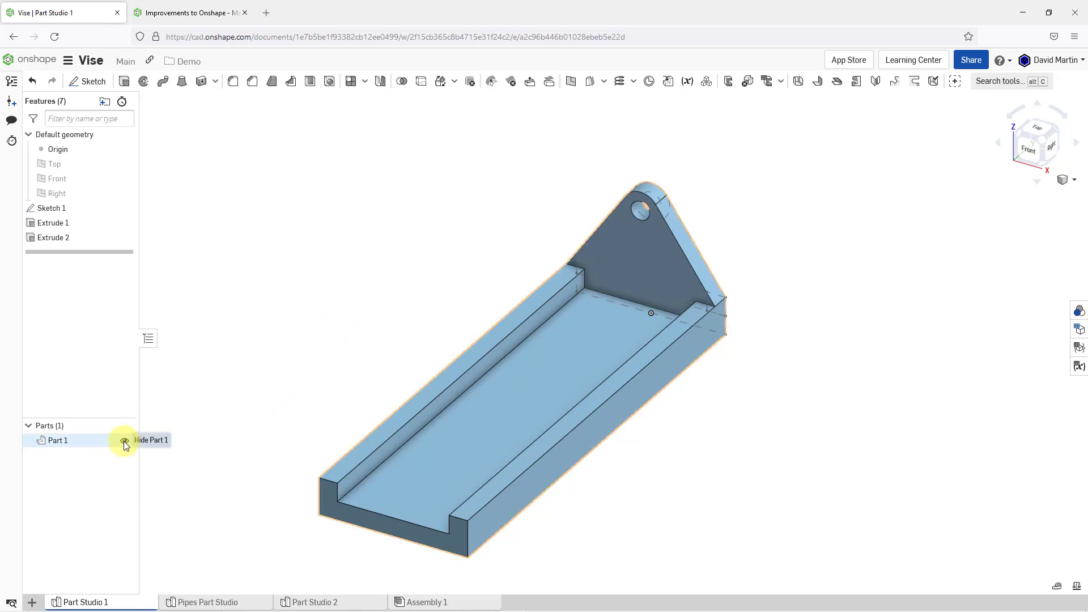
# - Hide Part 1 so only Sketch 1 remains visible
pyautogui.click(124, 440)
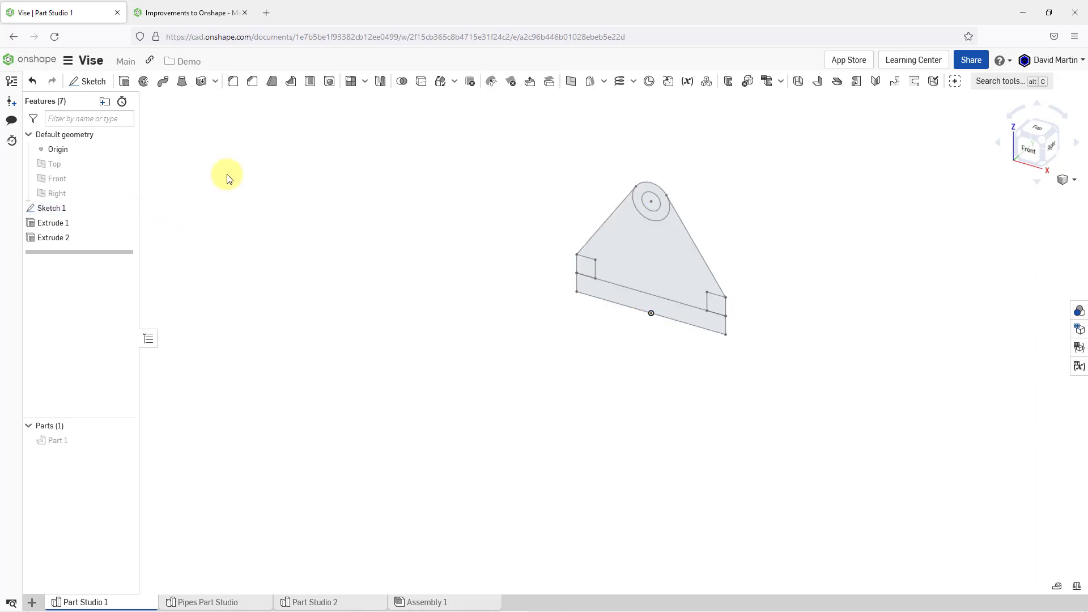
# - Extrude the triangle and circle regions as a new part, 400 mm blind
pyautogui.click(124, 83)
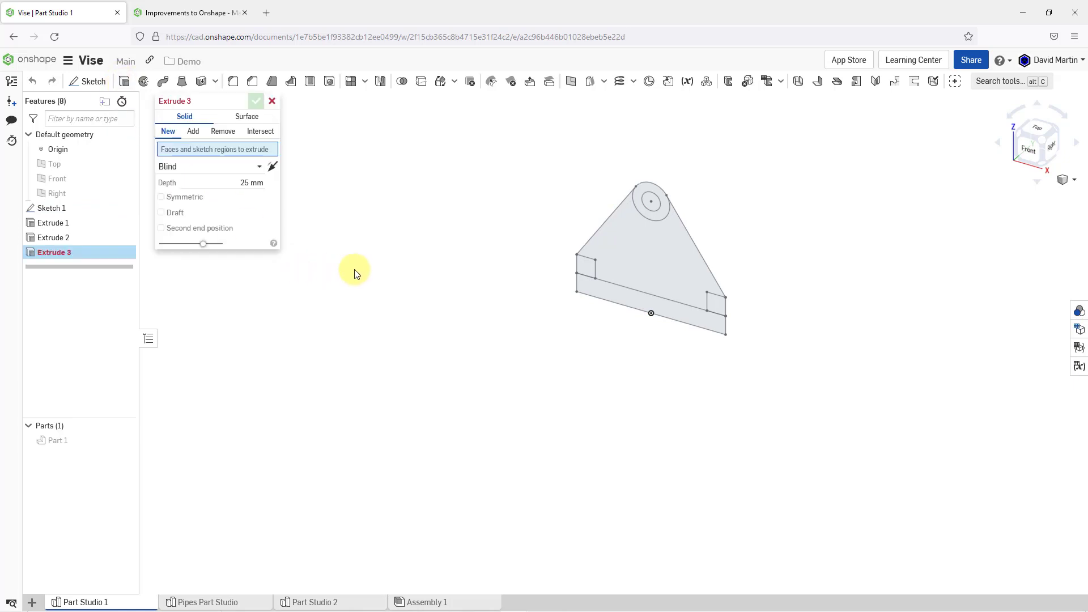
pyautogui.click(631, 254)
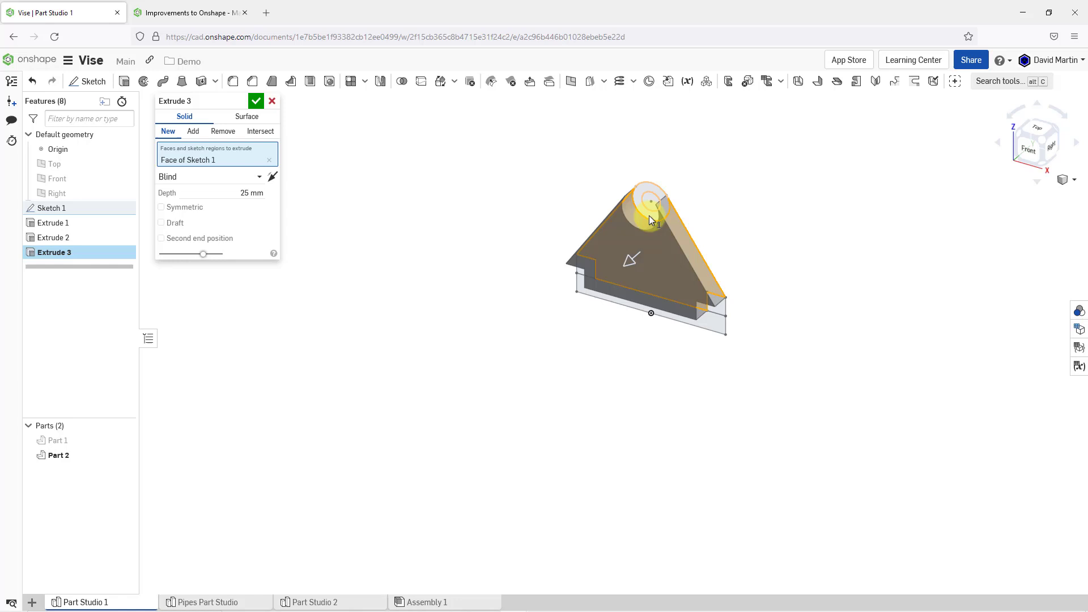
pyautogui.click(650, 218)
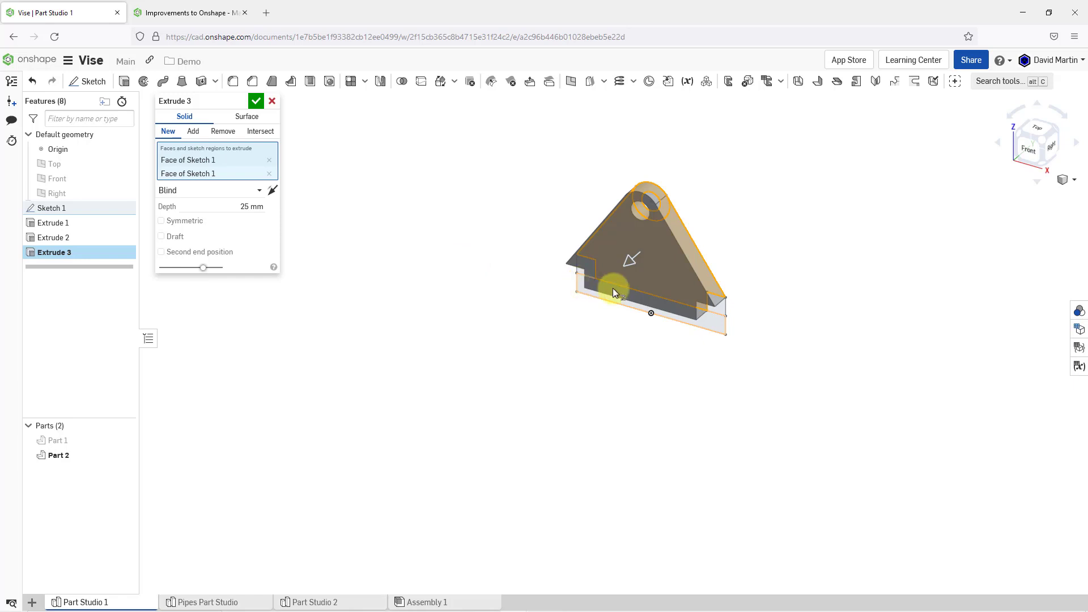
pyautogui.moveTo(631, 264); pyautogui.dragTo(425, 422)
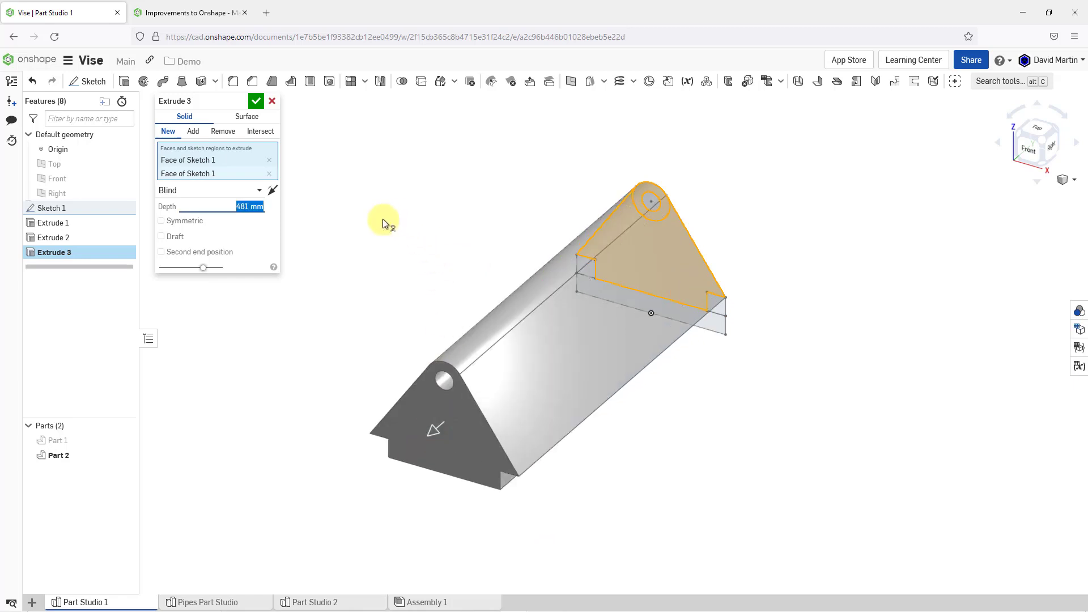
pyautogui.write('400')
pyautogui.press('Return')
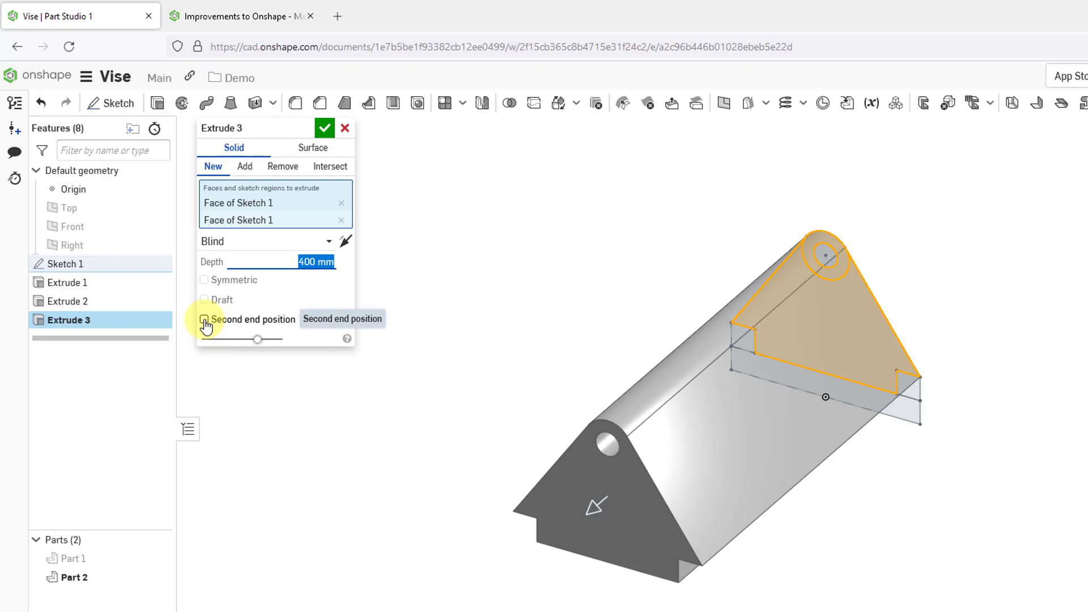
# - Add a second end at (400-12.5) mm to Extrude 3 and accept it
pyautogui.click(204, 320)
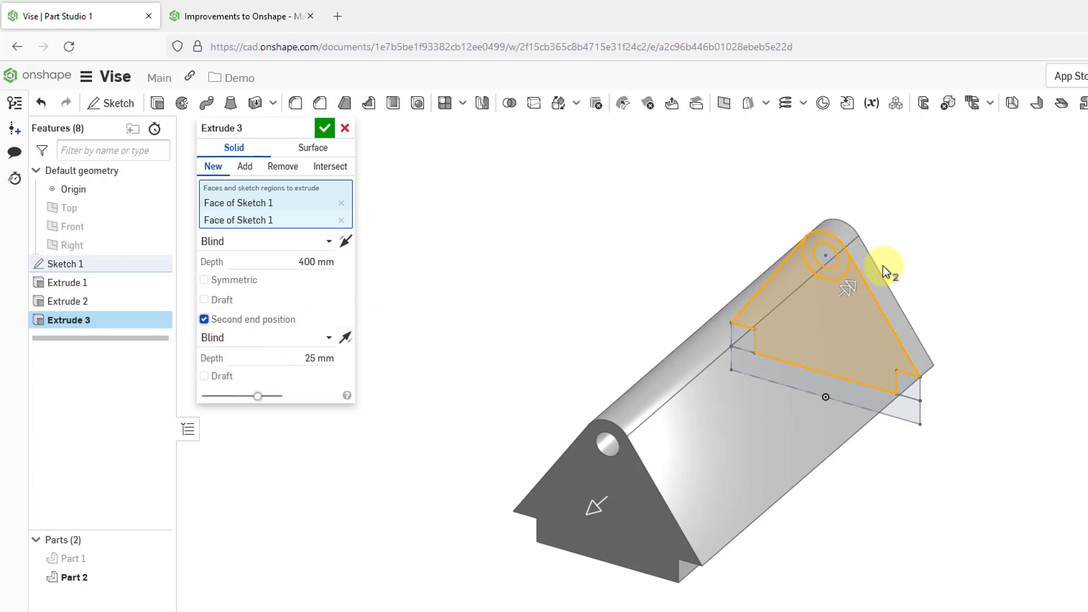
pyautogui.moveTo(833, 296); pyautogui.dragTo(658, 444)
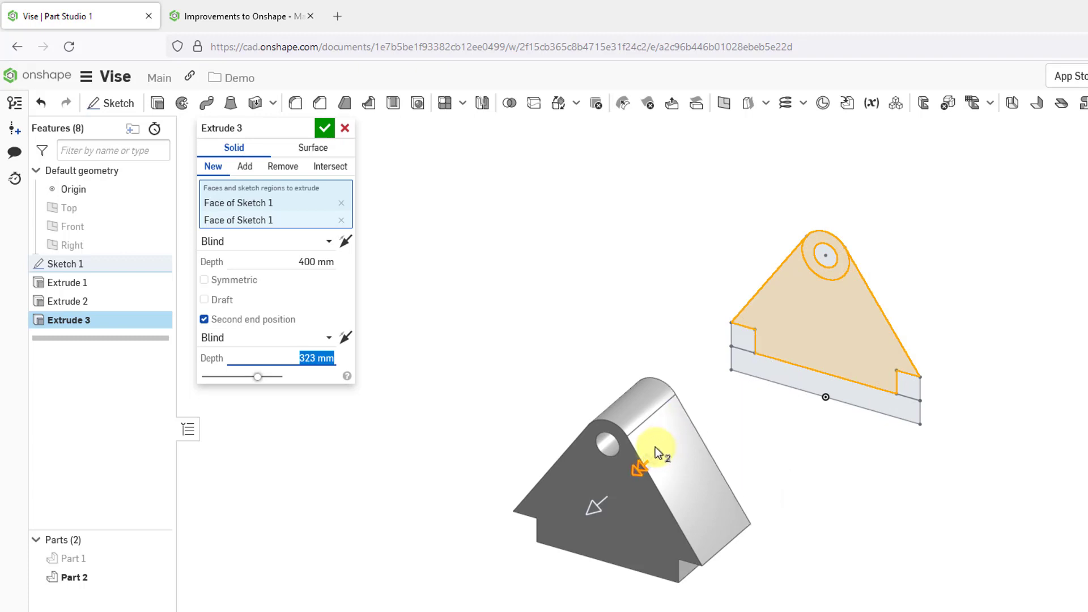
pyautogui.moveTo(655, 446); pyautogui.dragTo(653, 447)
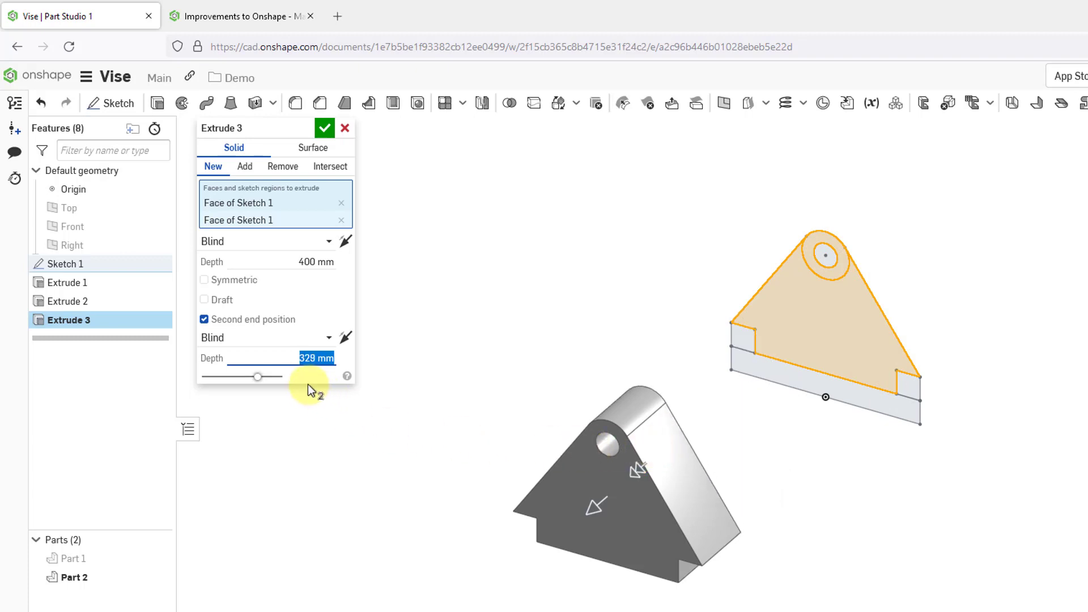
pyautogui.write('4')
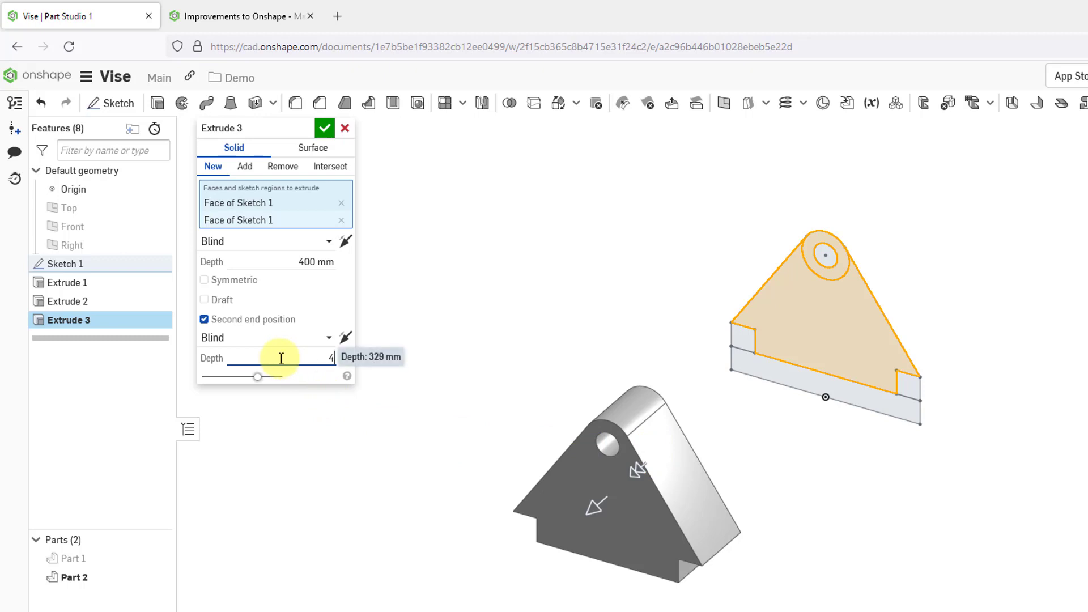
pyautogui.write('00-12.5')
pyautogui.press('Return')
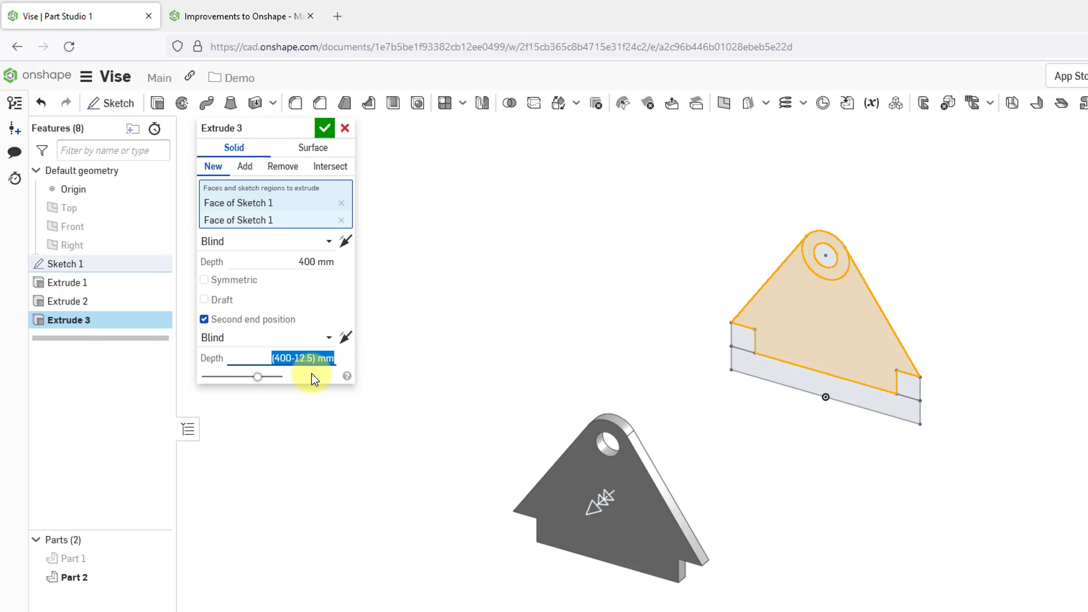
pyautogui.click(324, 128)
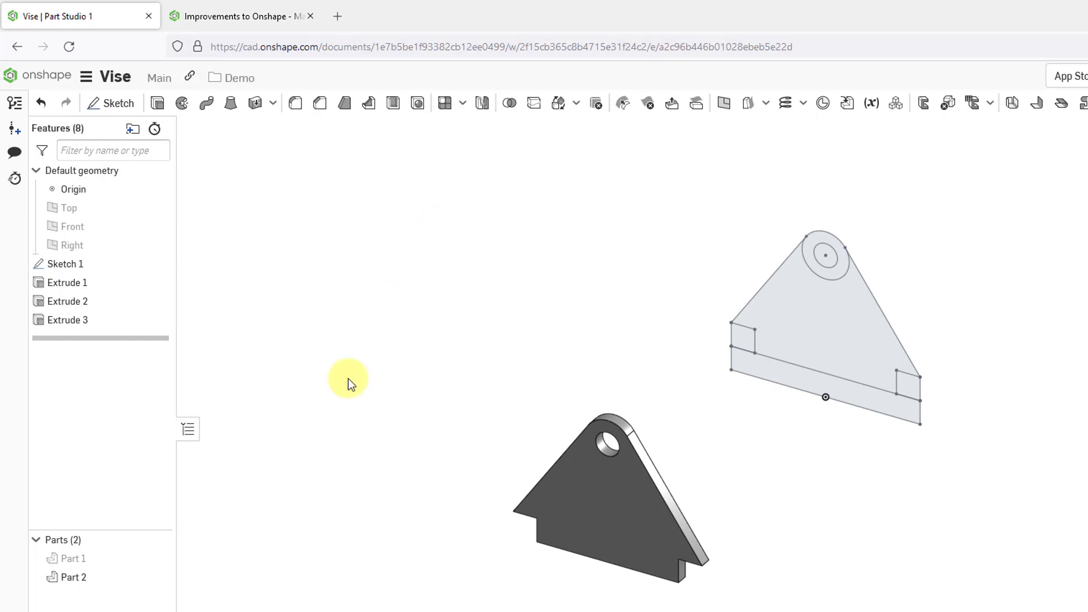
# - Show Part 1 again and turn the view to Front
pyautogui.click(157, 560)
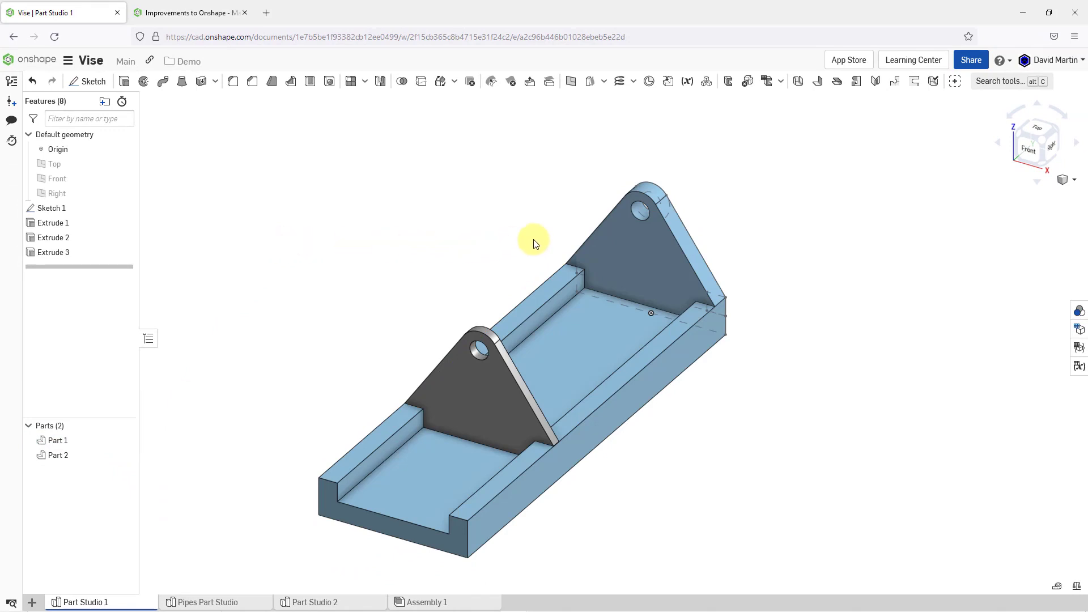
pyautogui.click(646, 206)
pyautogui.rightClick(646, 209)
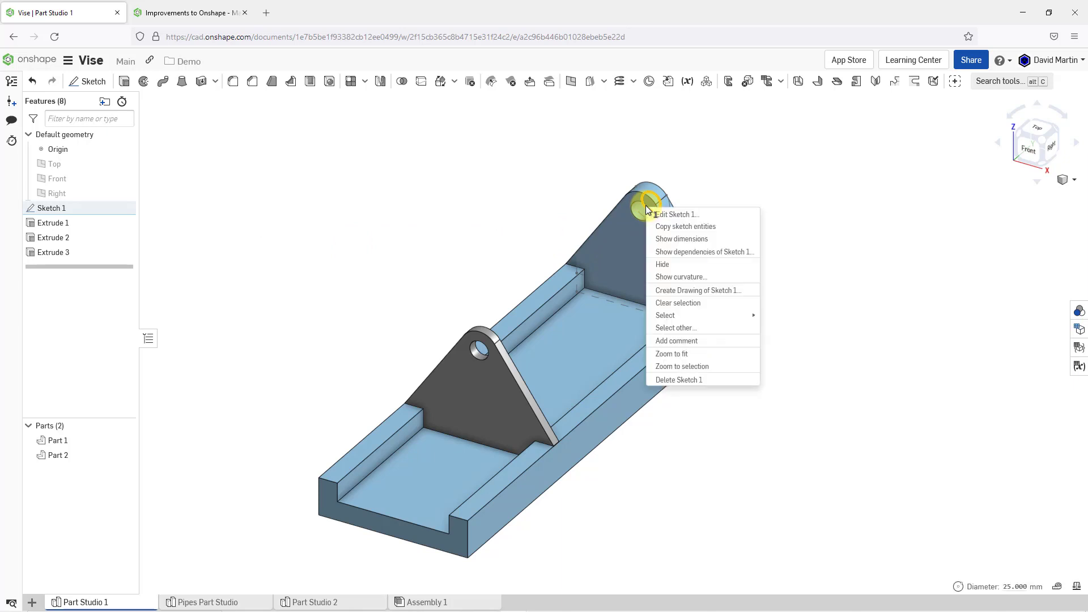
pyautogui.press('Escape')
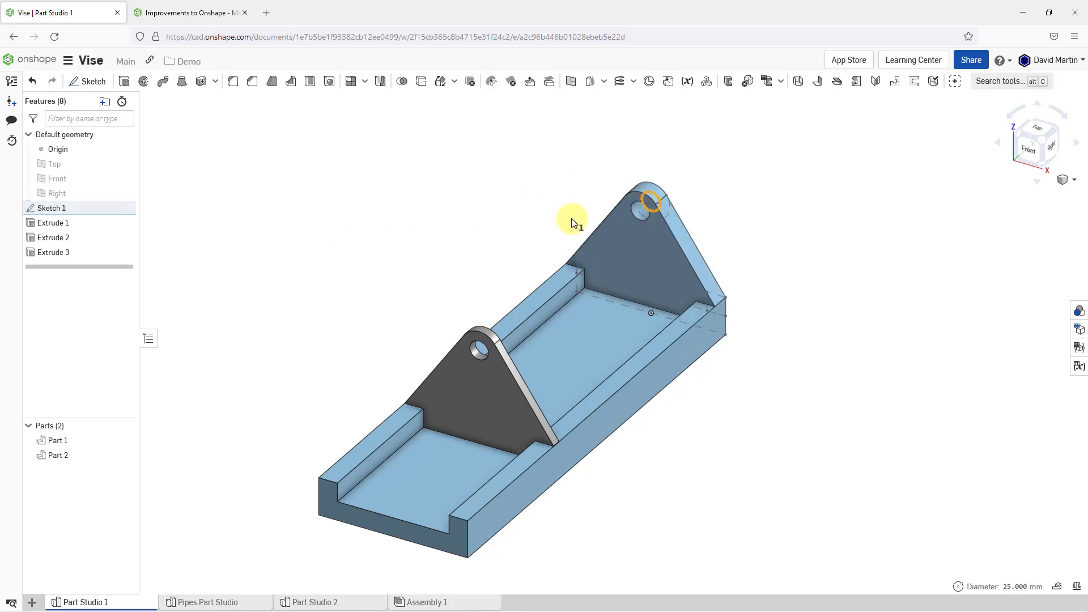
pyautogui.hotkey('shift', '7')
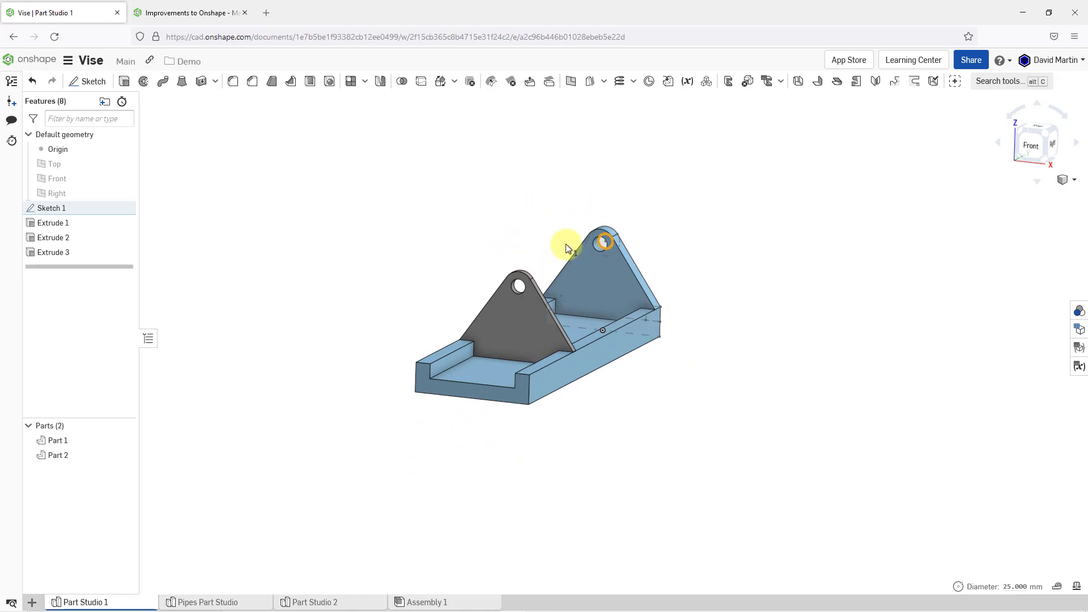
pyautogui.scroll(-5, 564, 243)
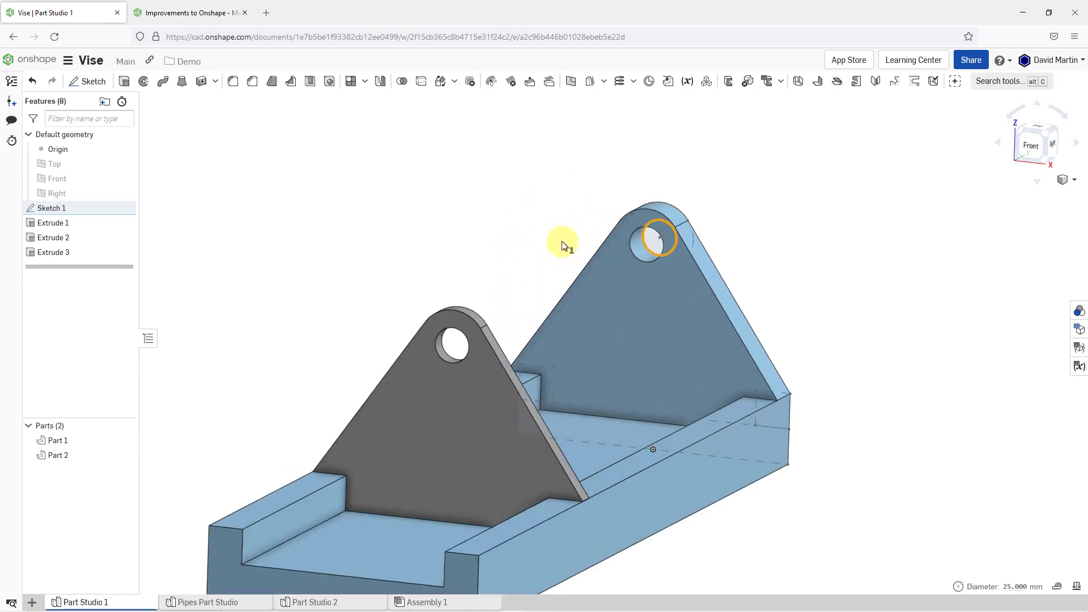
# - Extrude the ear hole circle as a new pin up to the base's front face, plus a 50 mm second end
pyautogui.click(124, 81)
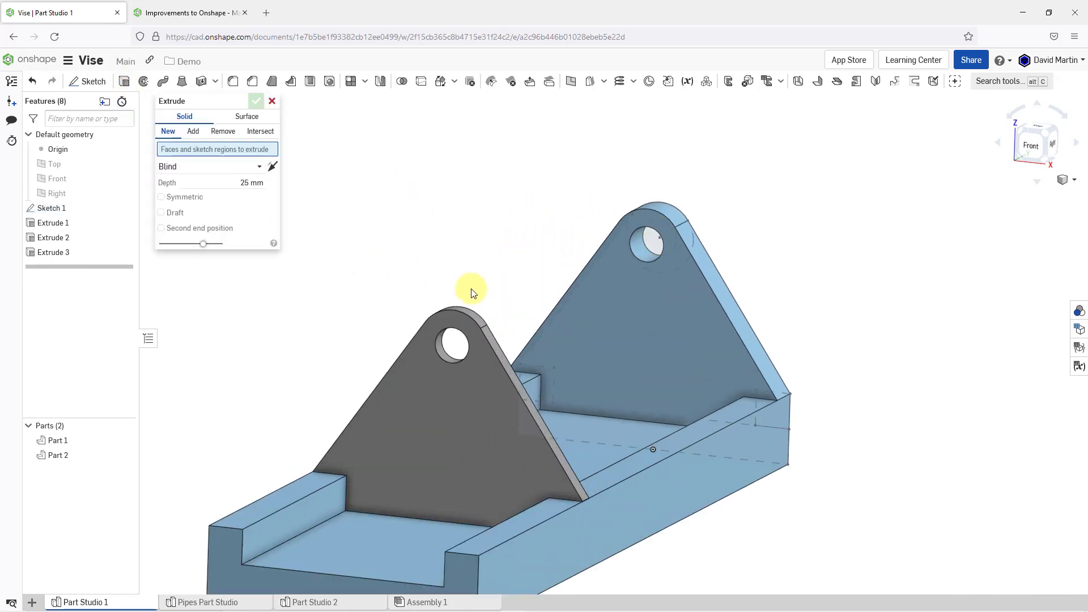
pyautogui.click(660, 242)
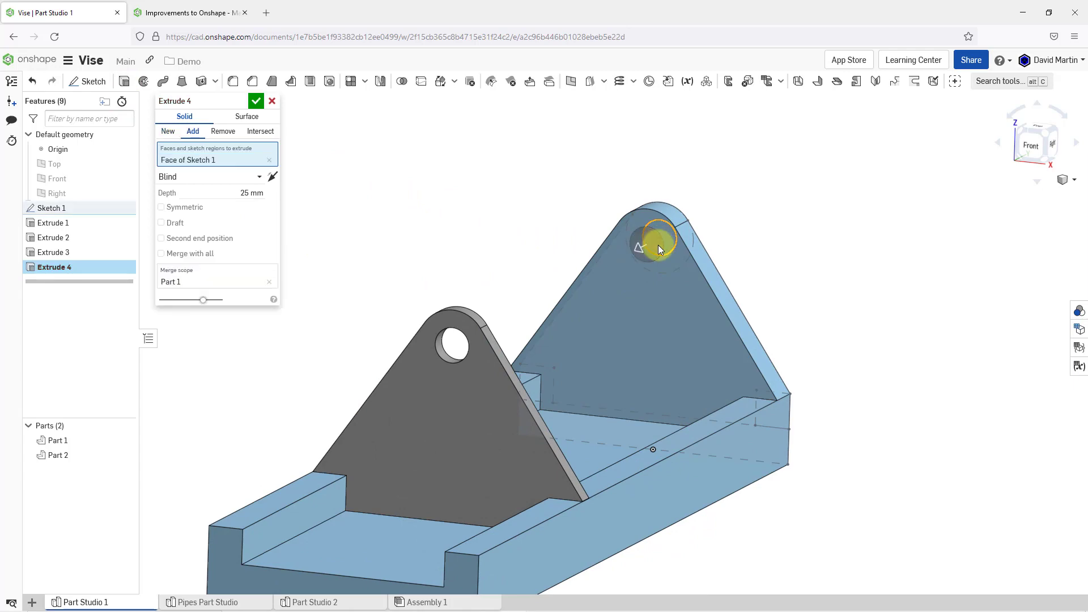
pyautogui.scroll(3, 744, 209)
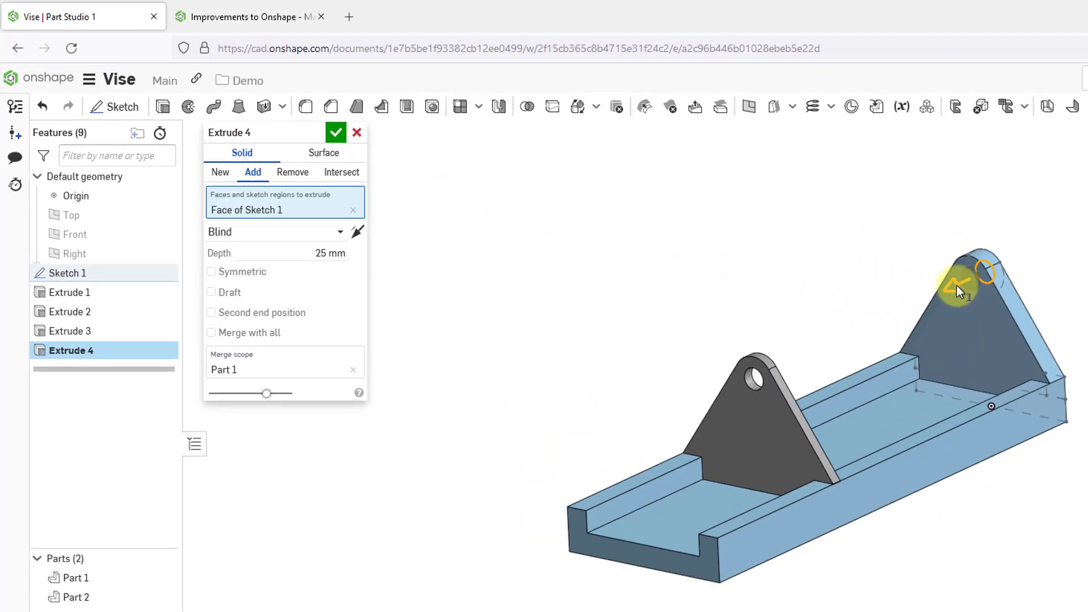
pyautogui.moveTo(904, 281); pyautogui.dragTo(801, 317)
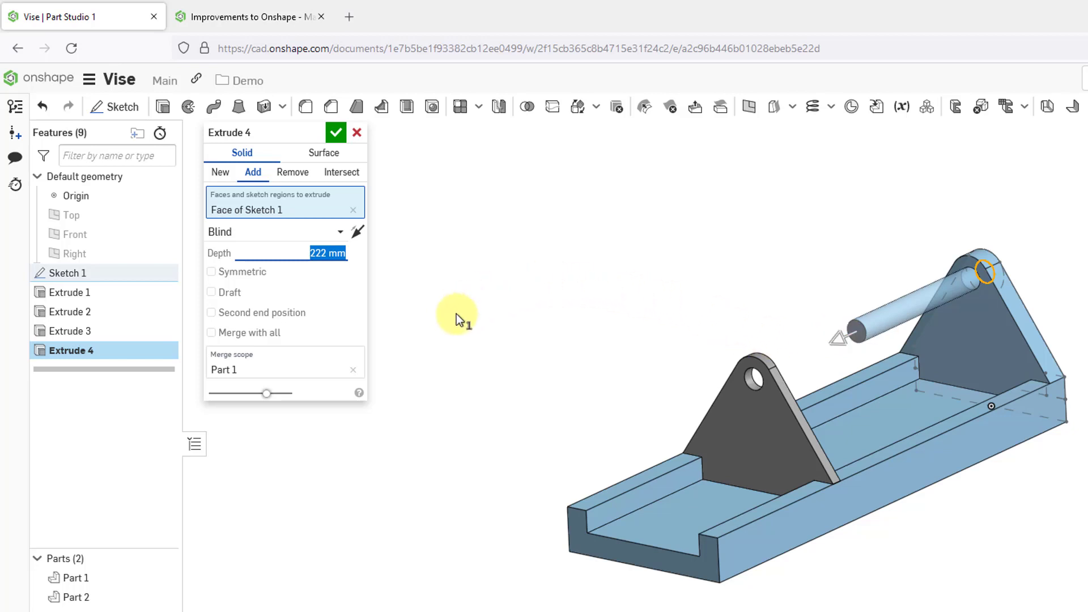
pyautogui.click(337, 235)
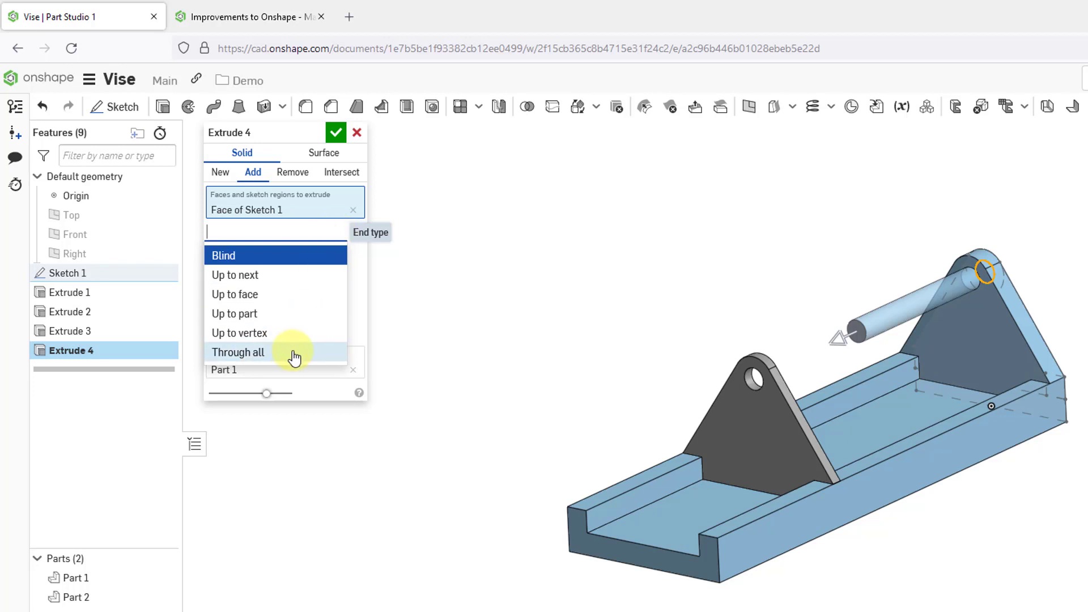
pyautogui.click(266, 296)
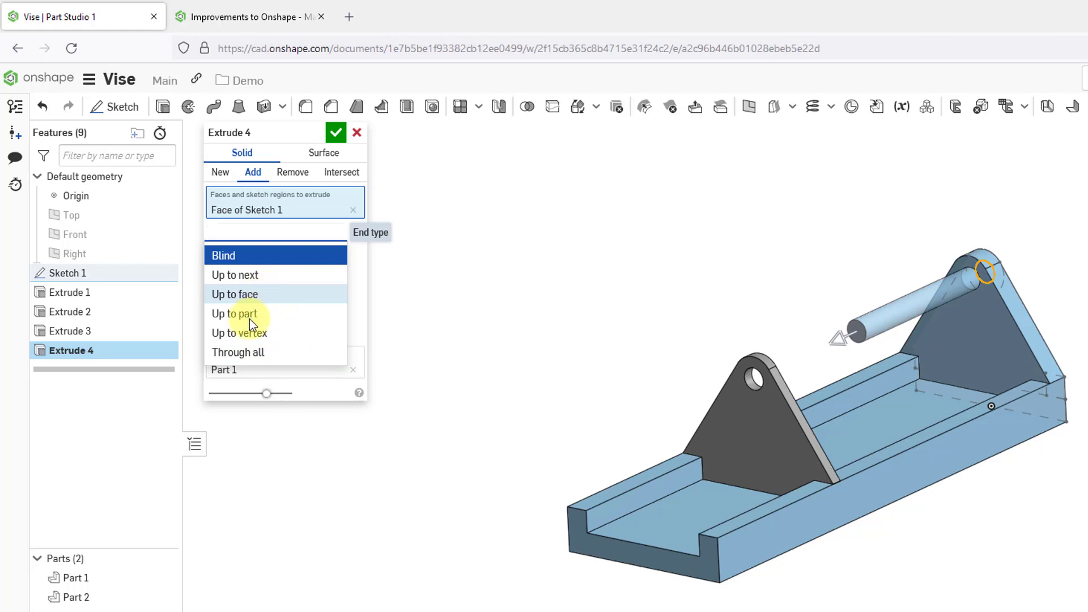
pyautogui.click(600, 550)
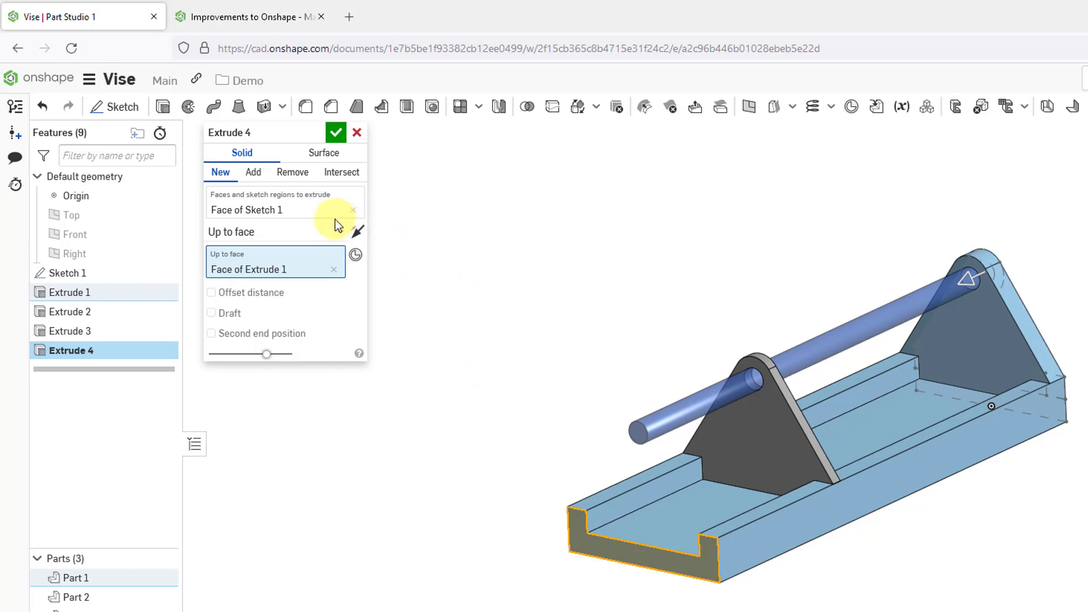
pyautogui.click(275, 340)
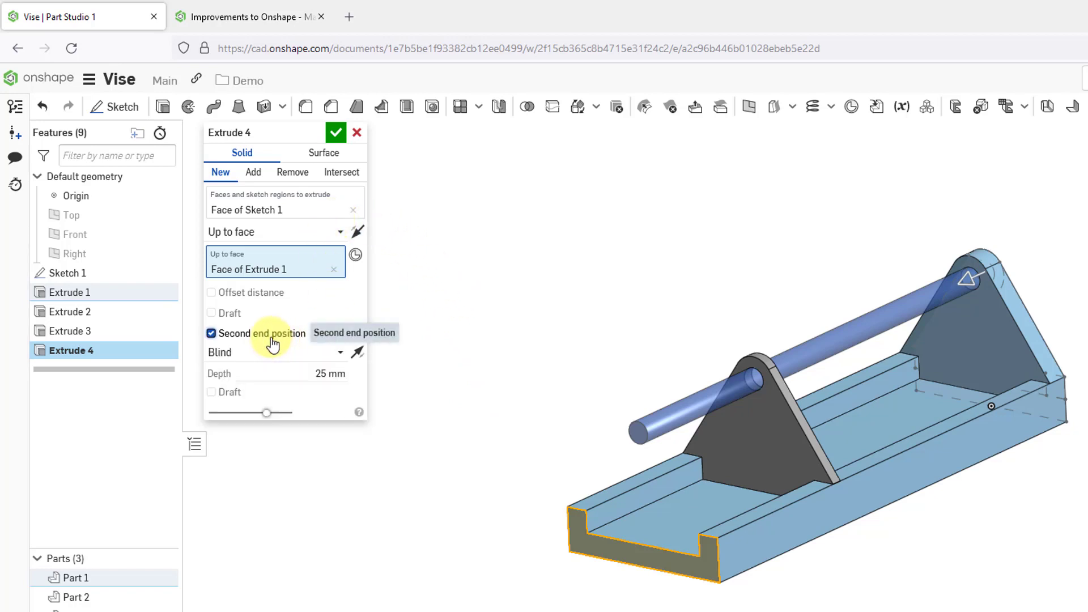
pyautogui.click(289, 377)
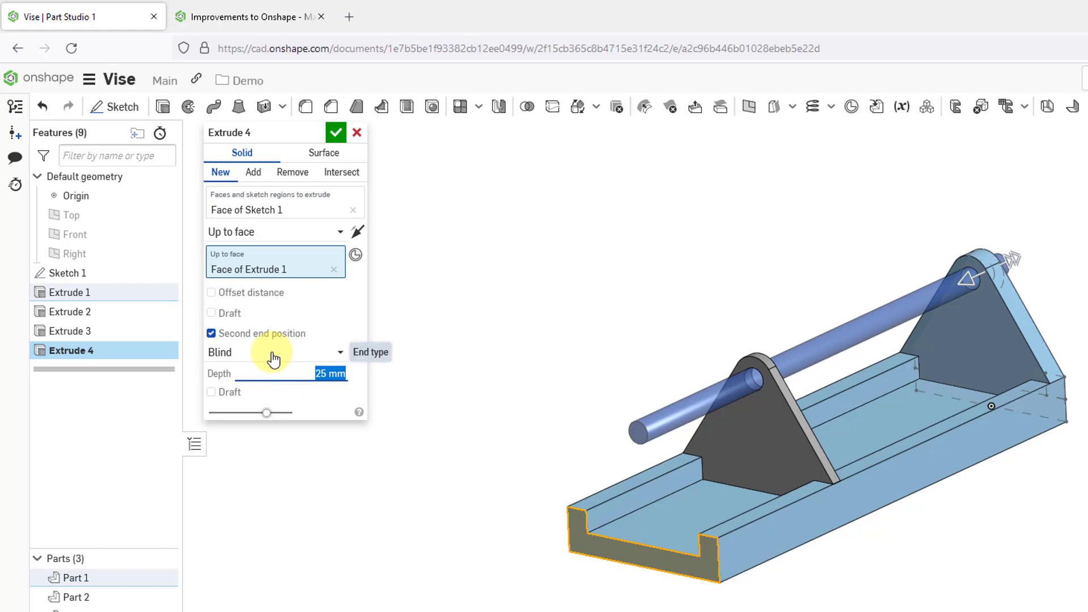
pyautogui.write('50')
pyautogui.press('Return')
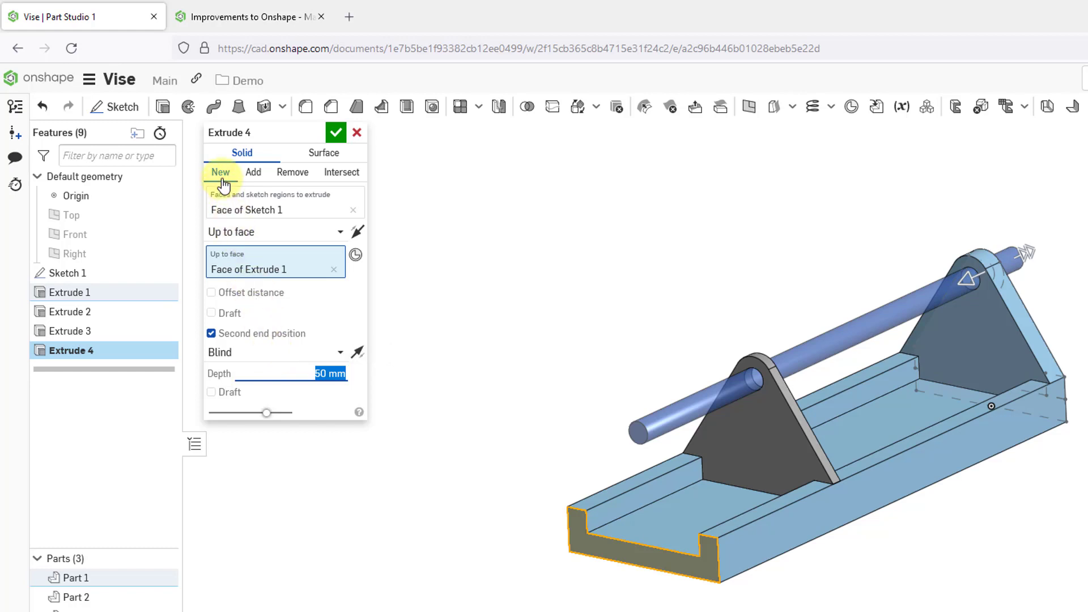
pyautogui.click(335, 134)
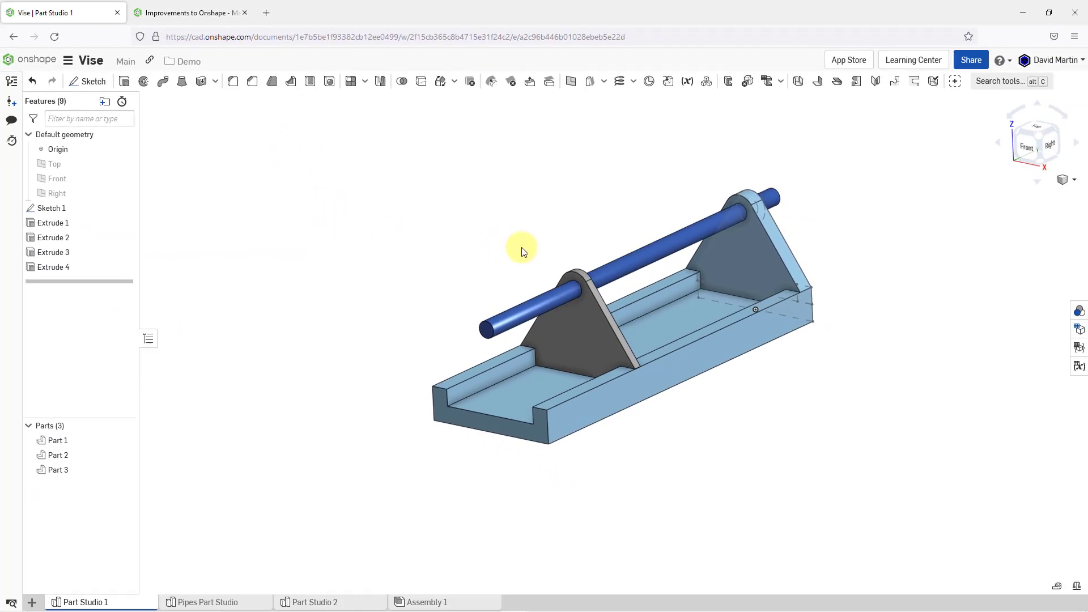
# - Rename Part 1 to Base
pyautogui.scroll(-3, 691, 281)
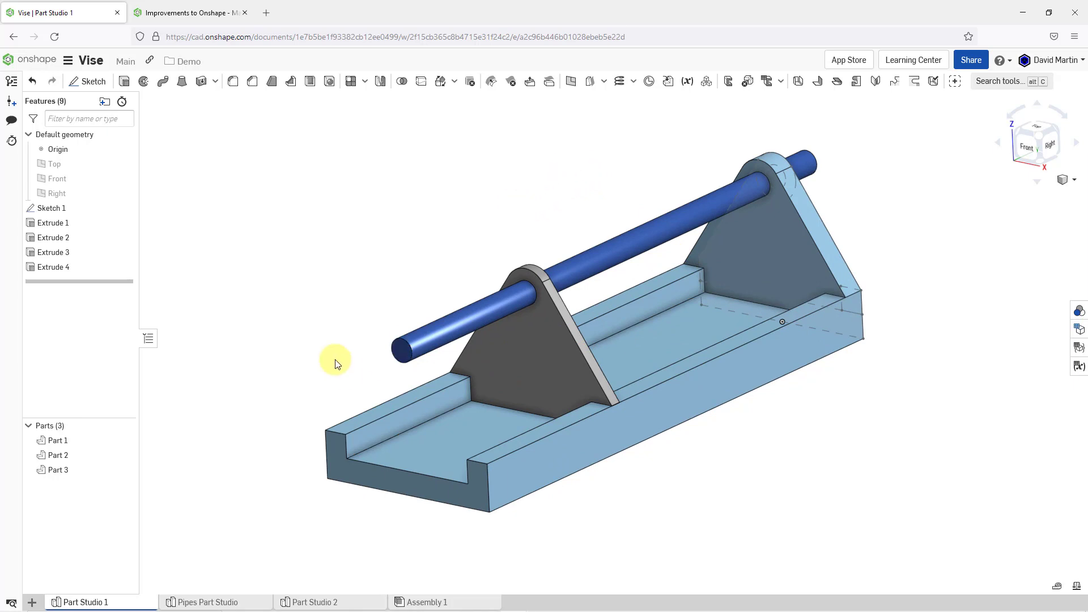
pyautogui.click(67, 440)
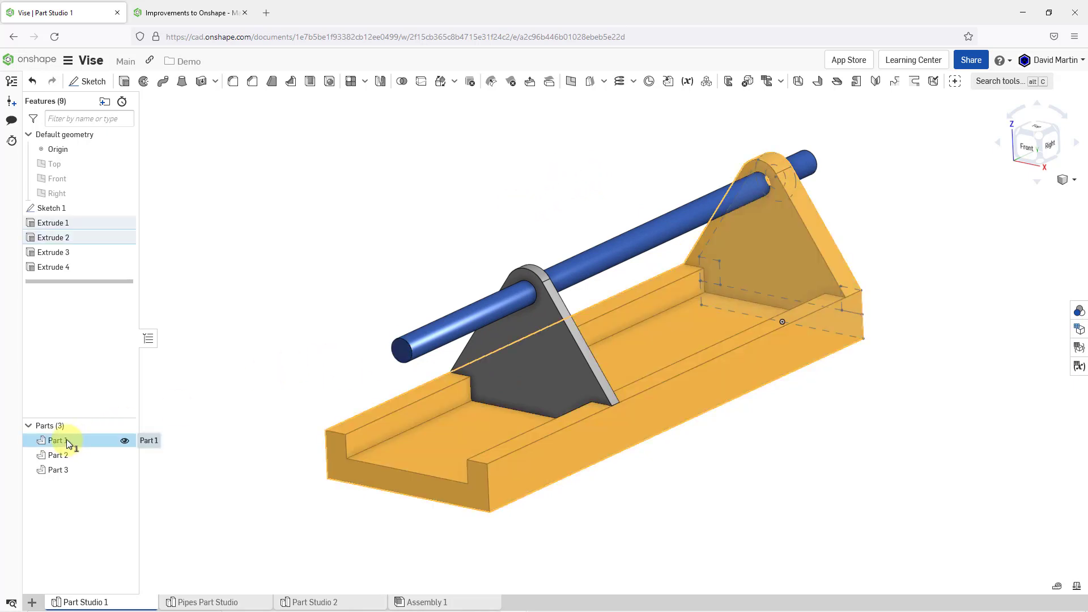
pyautogui.rightClick(67, 439)
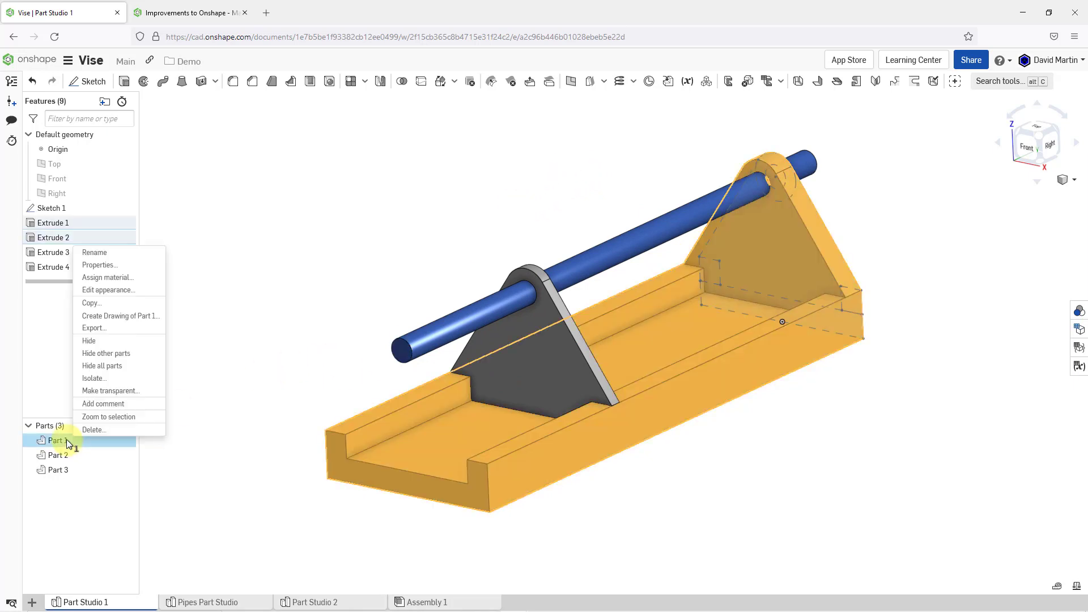
pyautogui.click(108, 253)
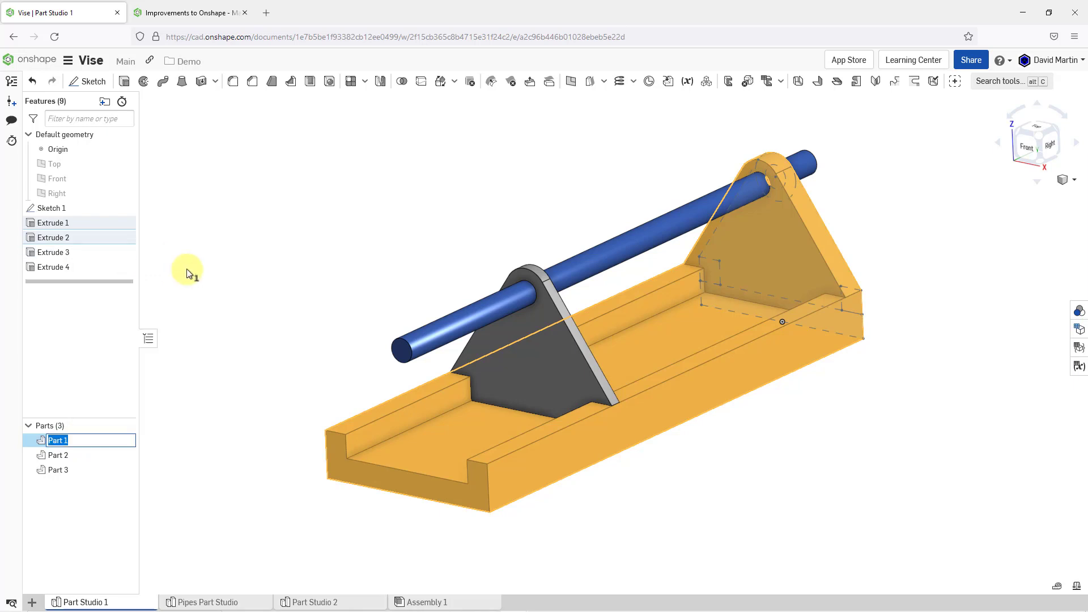
pyautogui.write('Base')
pyautogui.press('Return')
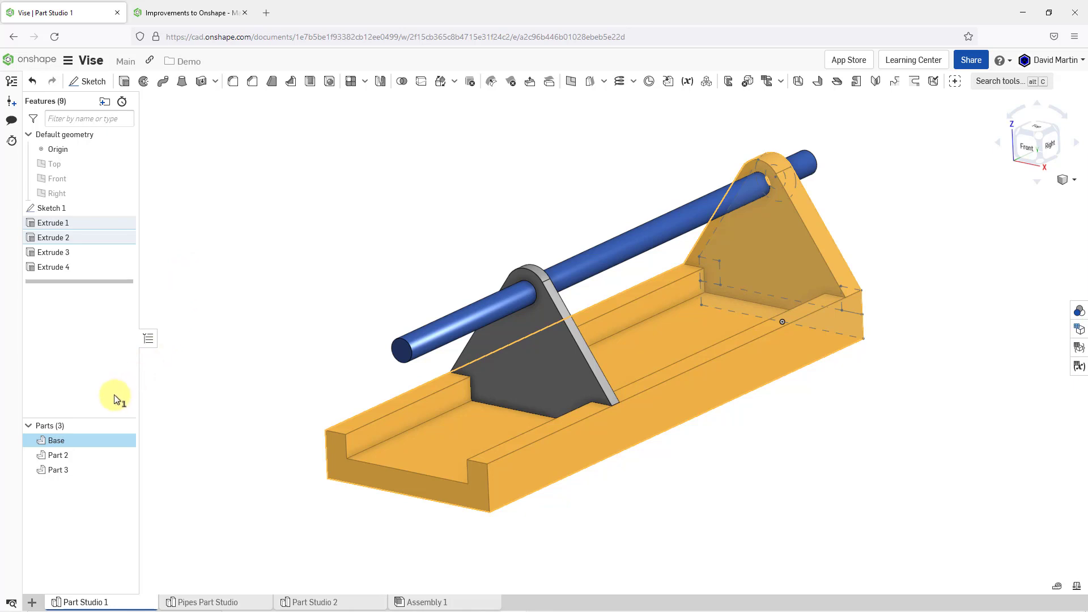
# - Assign 300 Series Stainless Steel as the material of Base
pyautogui.rightClick(73, 443)
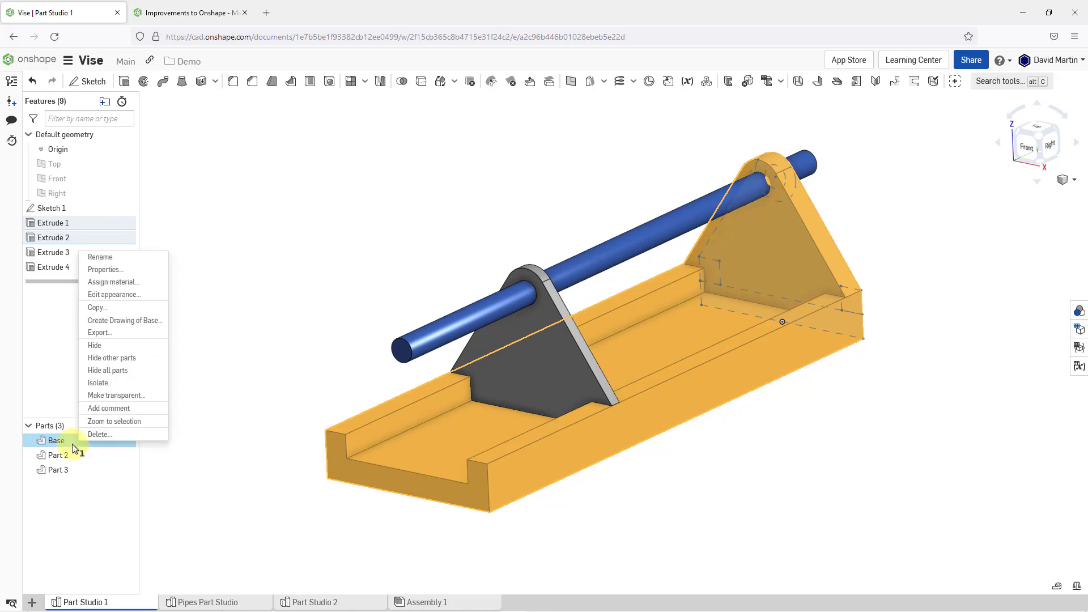
pyautogui.click(121, 285)
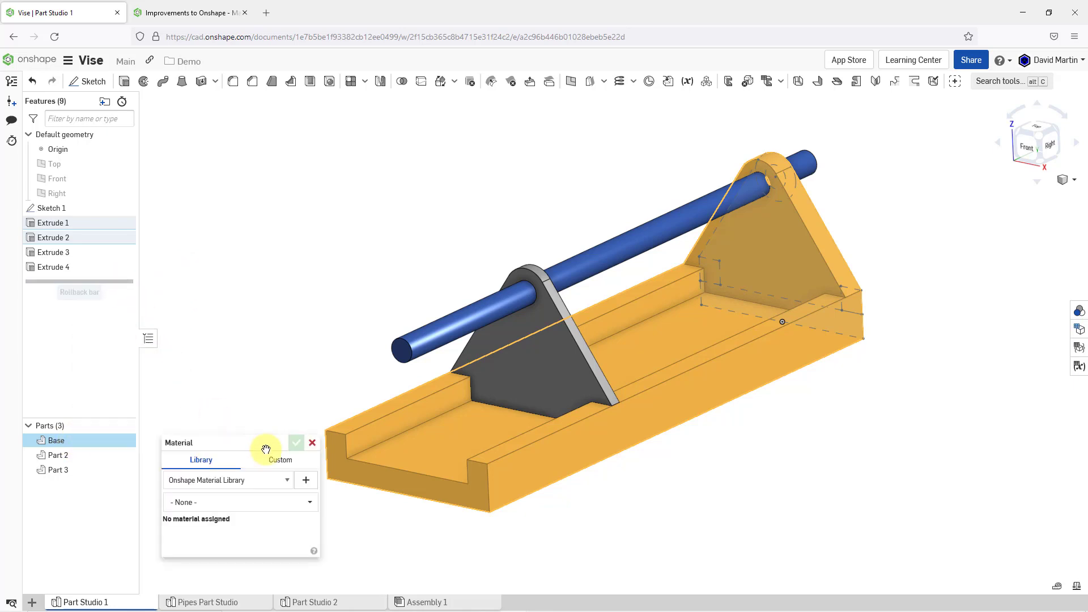
pyautogui.click(277, 502)
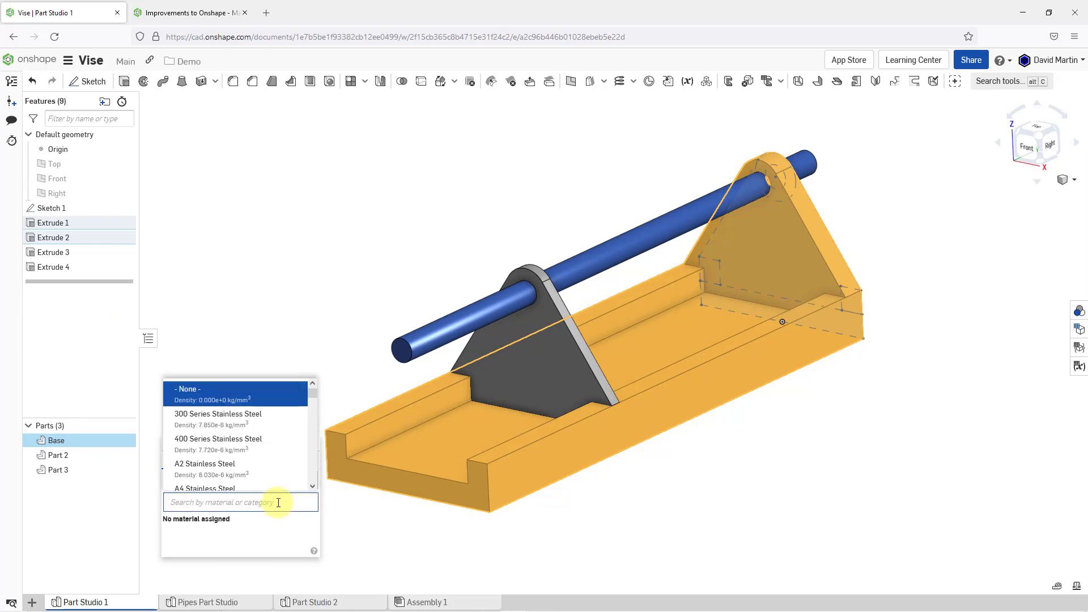
pyautogui.click(274, 419)
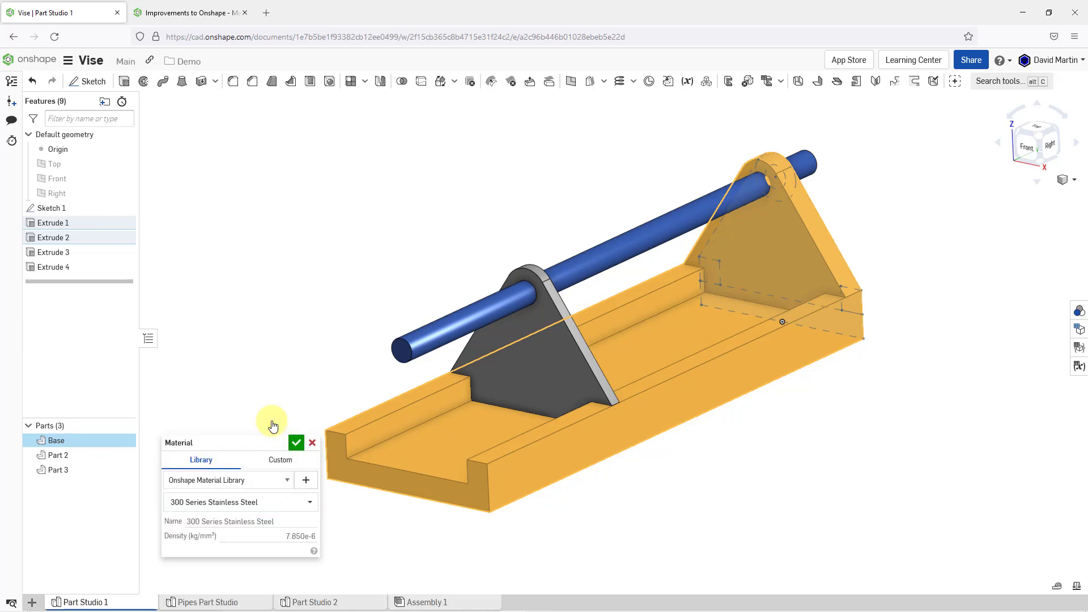
pyautogui.click(298, 445)
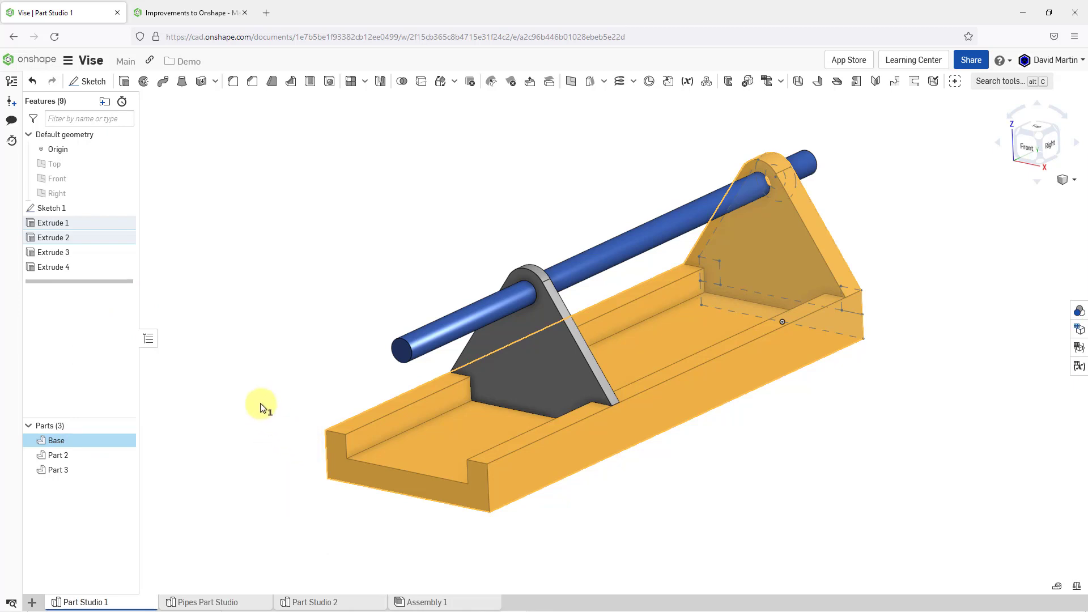
pyautogui.click(238, 383)
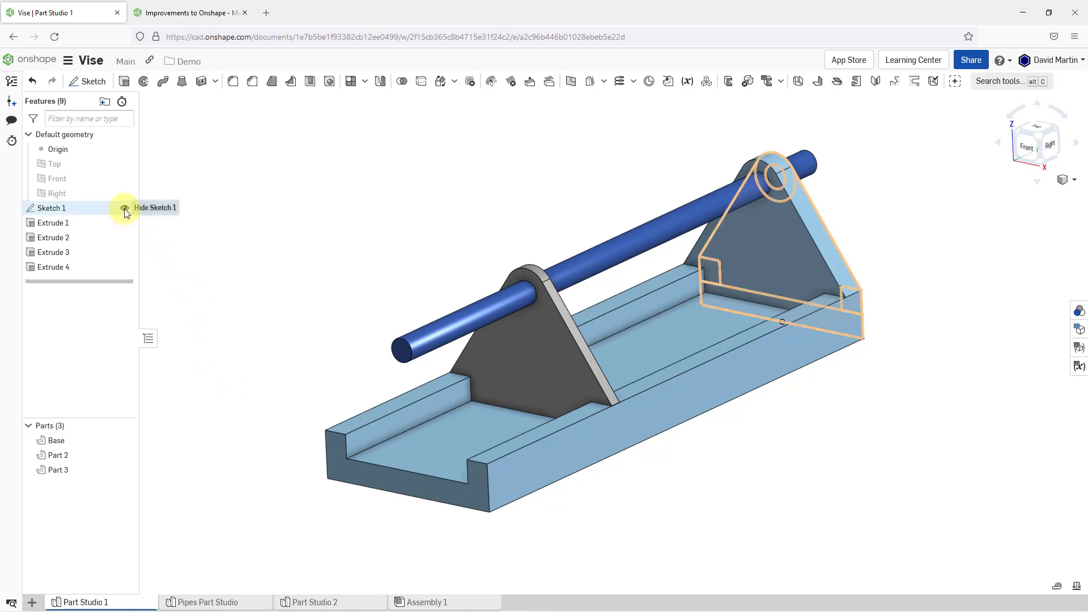
# - Hide Sketch 1 and switch to the Pipes Part Studio
pyautogui.click(124, 208)
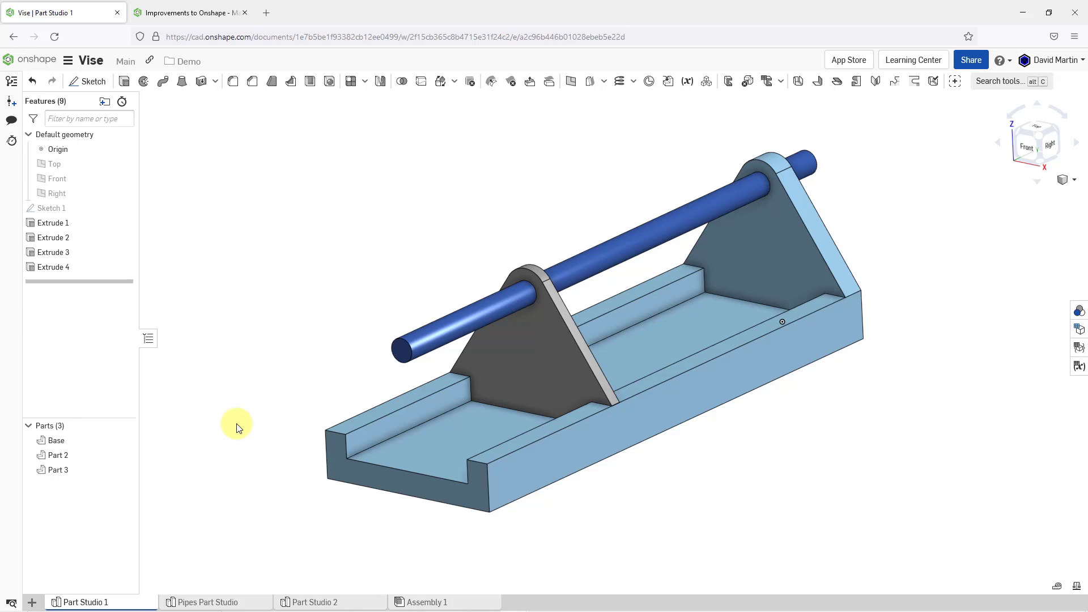
pyautogui.click(206, 603)
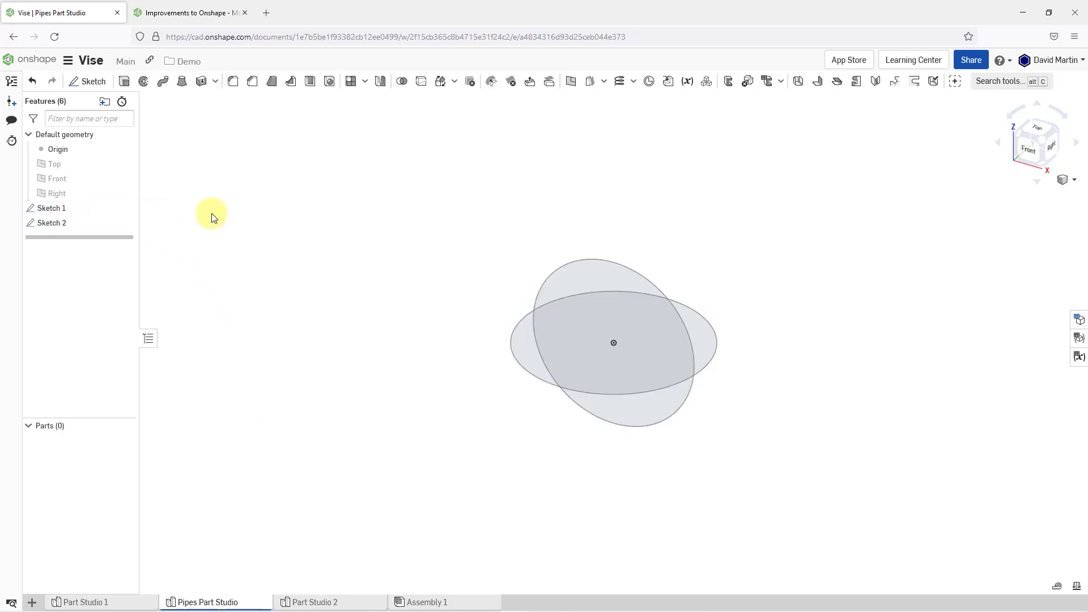
# - Extrude Sketch 1's circle symmetrically to a 120 mm depth, forming Part 1's cylinder
pyautogui.click(64, 215)
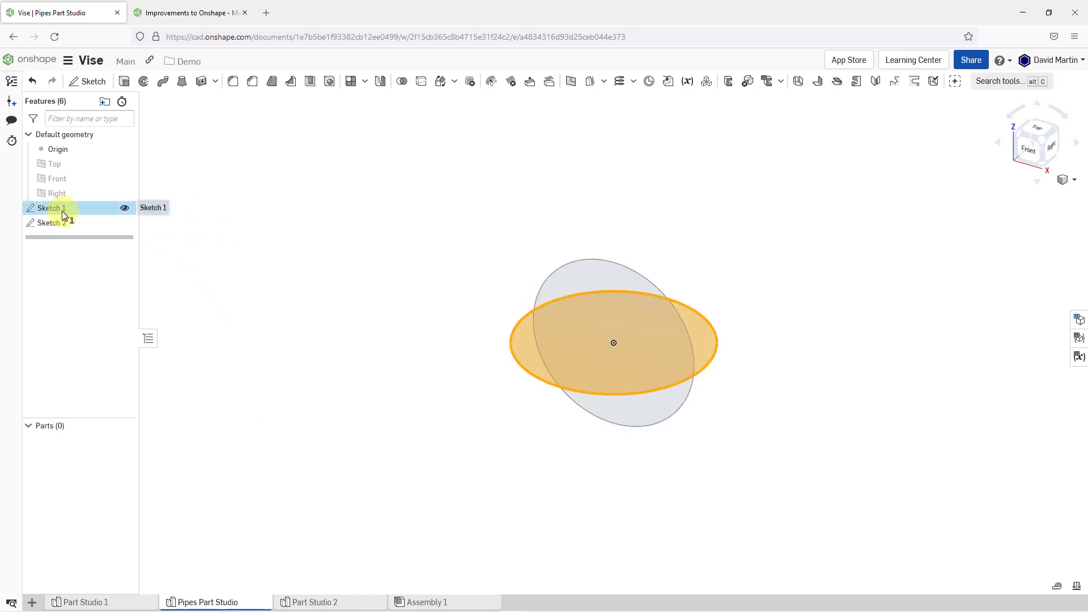
pyautogui.click(124, 83)
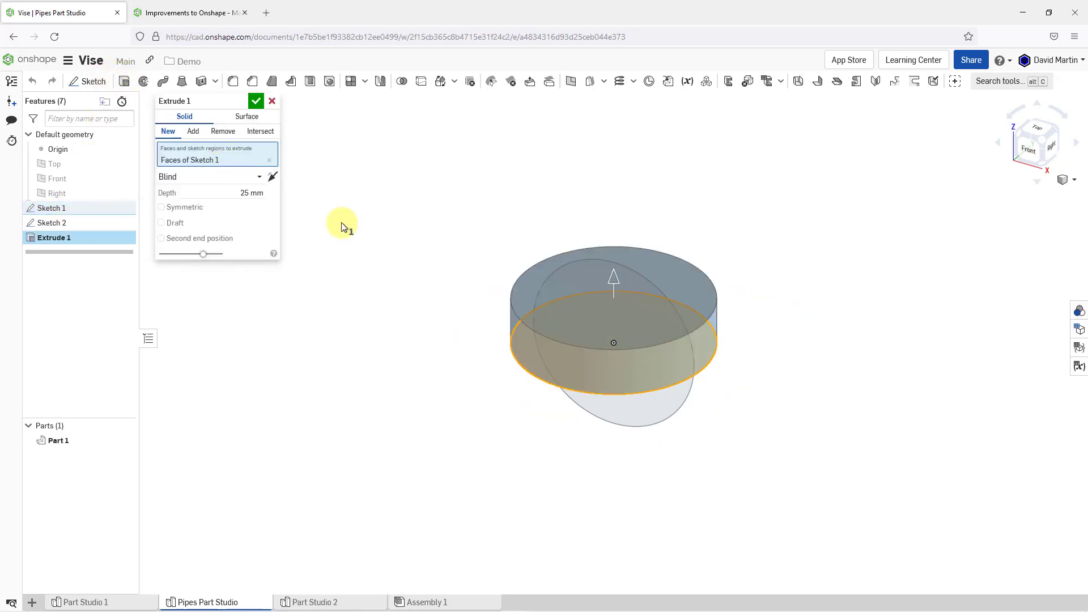
pyautogui.click(161, 207)
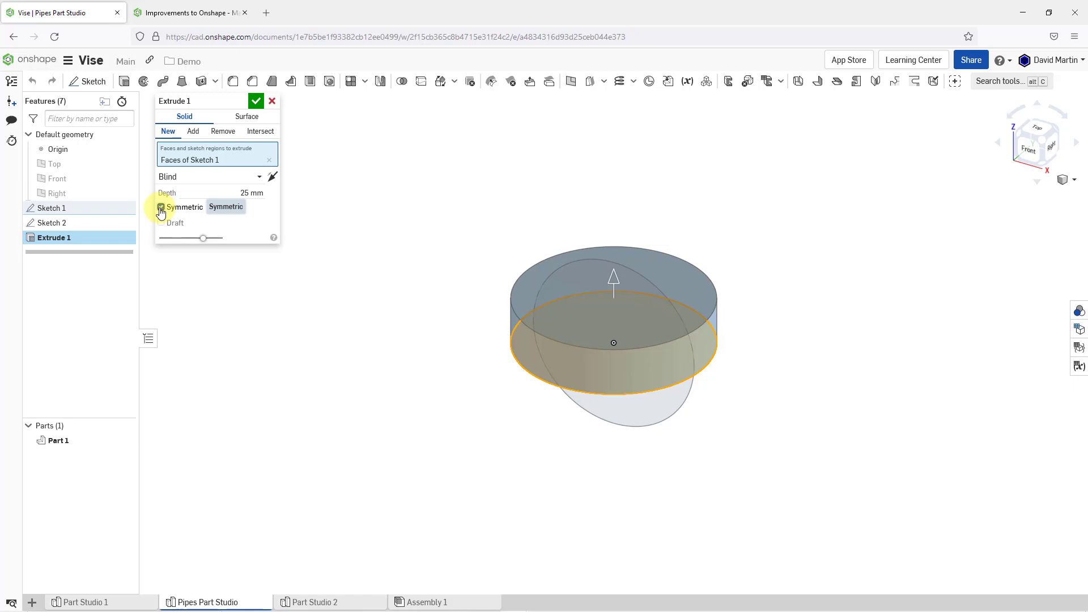
pyautogui.click(227, 193)
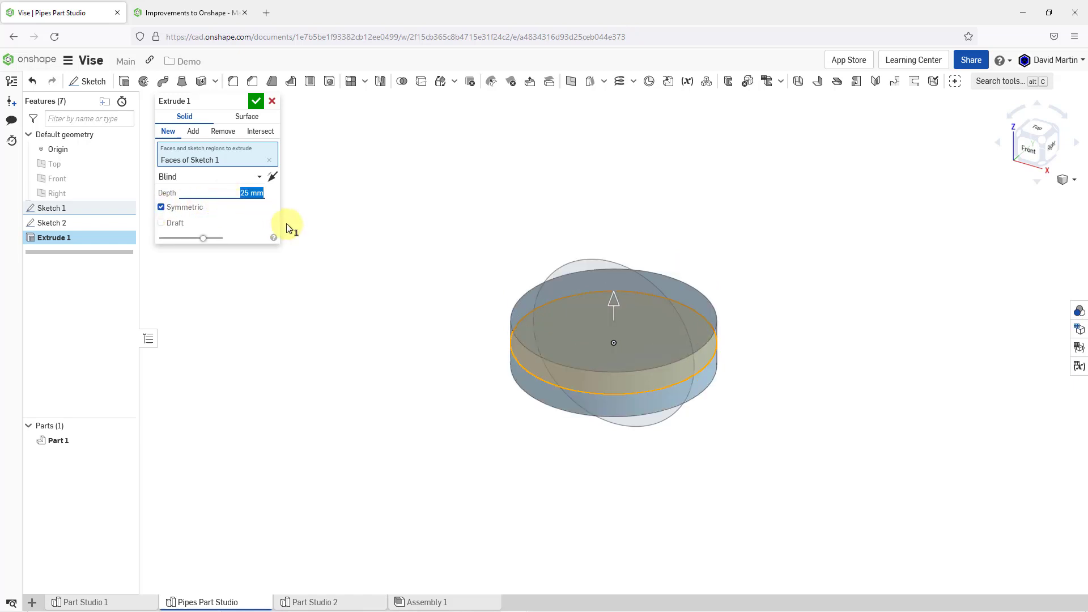
pyautogui.write('120')
pyautogui.press('Return')
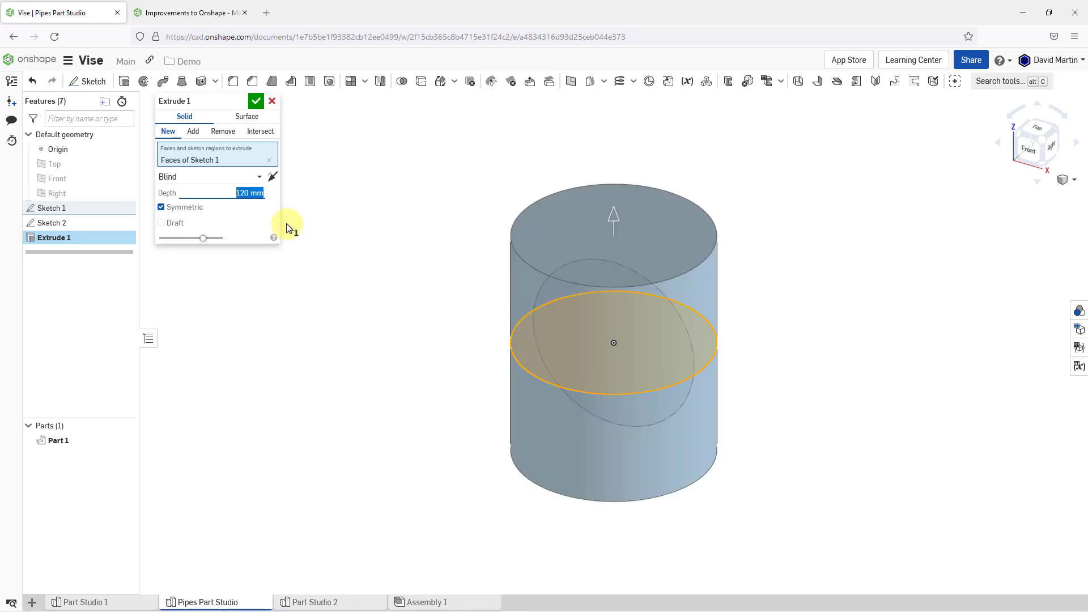
pyautogui.click(254, 102)
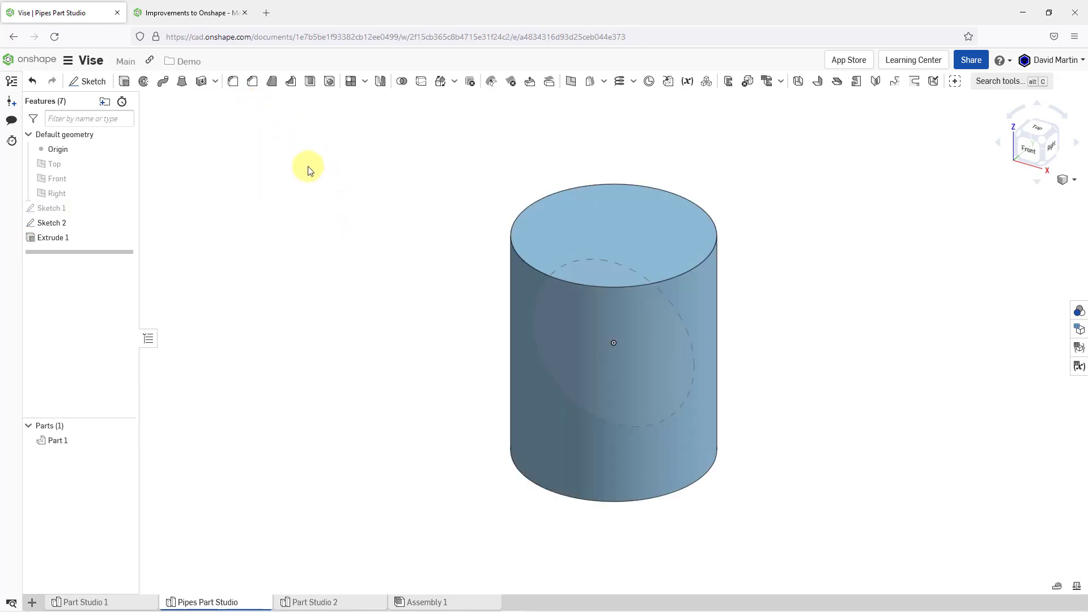
# - Shell the cylinder with 10 mm walls, removing both its top and bottom faces
pyautogui.click(310, 82)
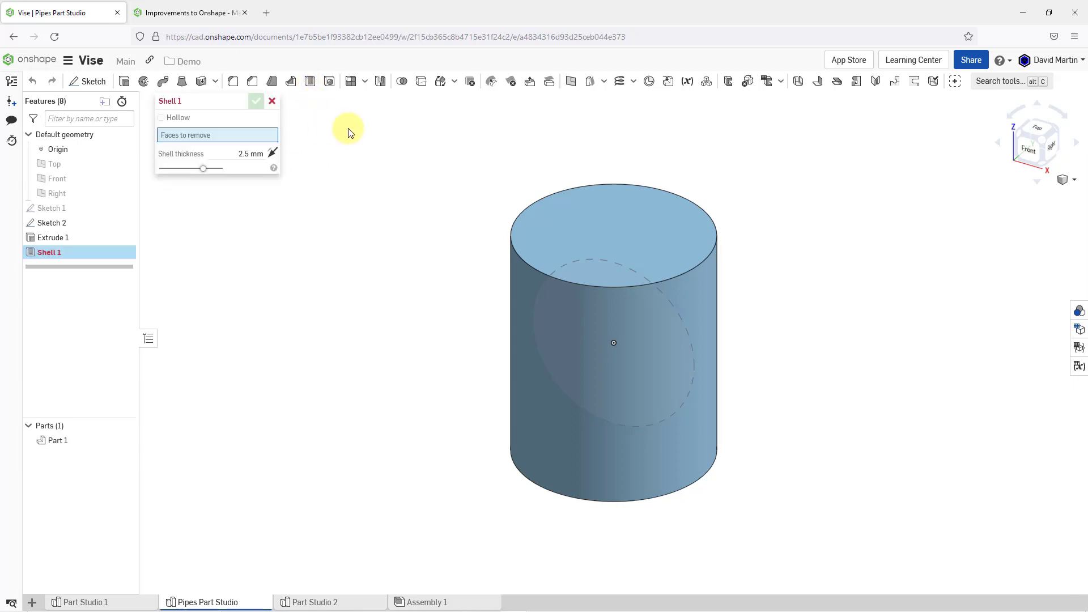
pyautogui.click(613, 218)
pyautogui.moveTo(641, 246); pyautogui.dragTo(650, 393, button='right')
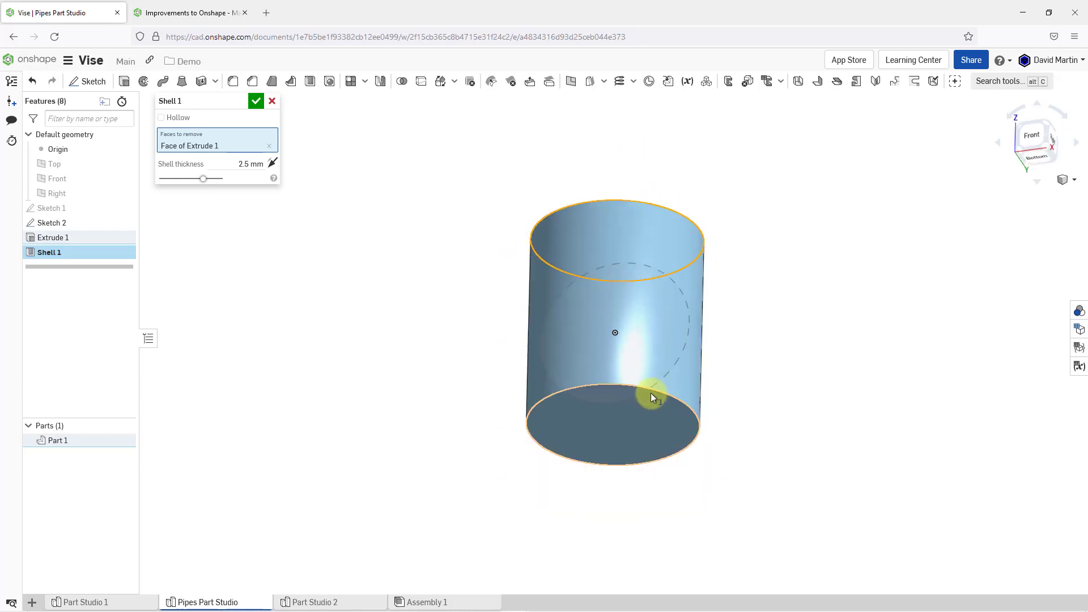
pyautogui.click(632, 426)
pyautogui.moveTo(611, 316); pyautogui.dragTo(606, 338, button='right')
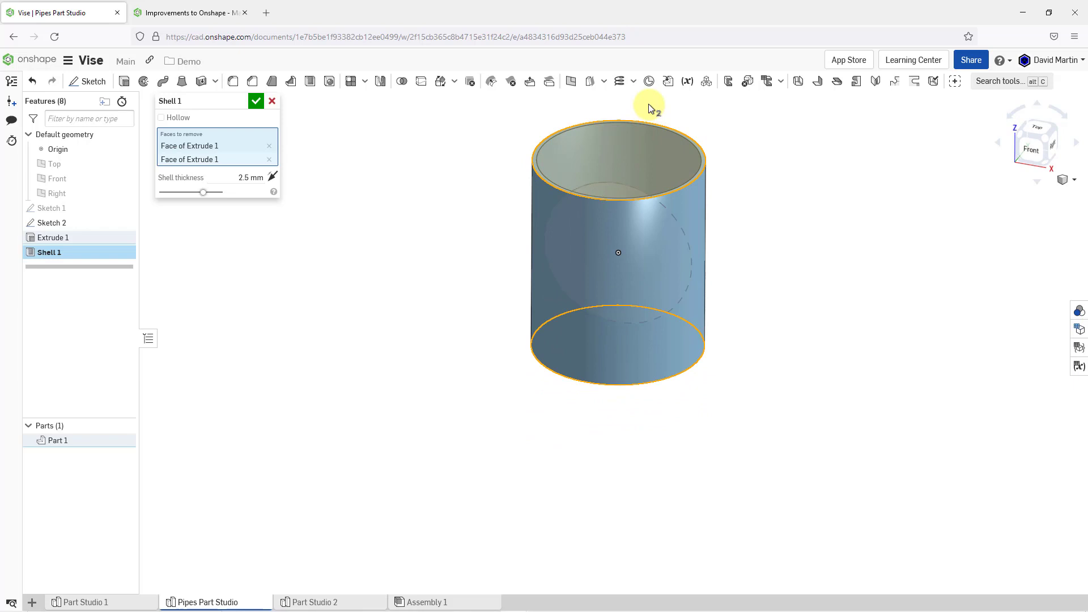
pyautogui.scroll(2, 648, 104)
pyautogui.click(229, 178)
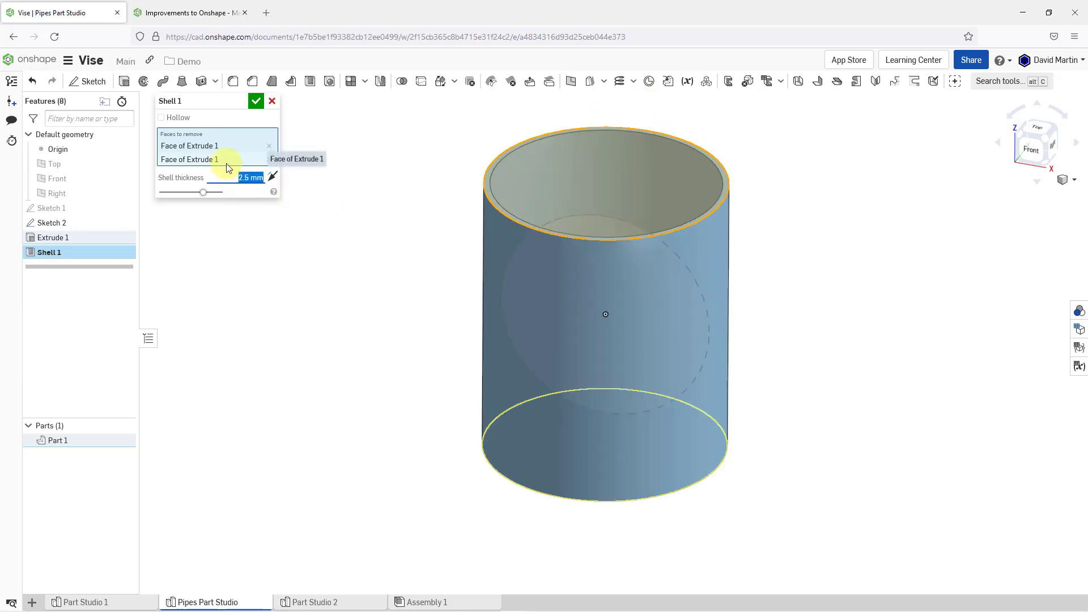
pyautogui.write('10')
pyautogui.press('Return')
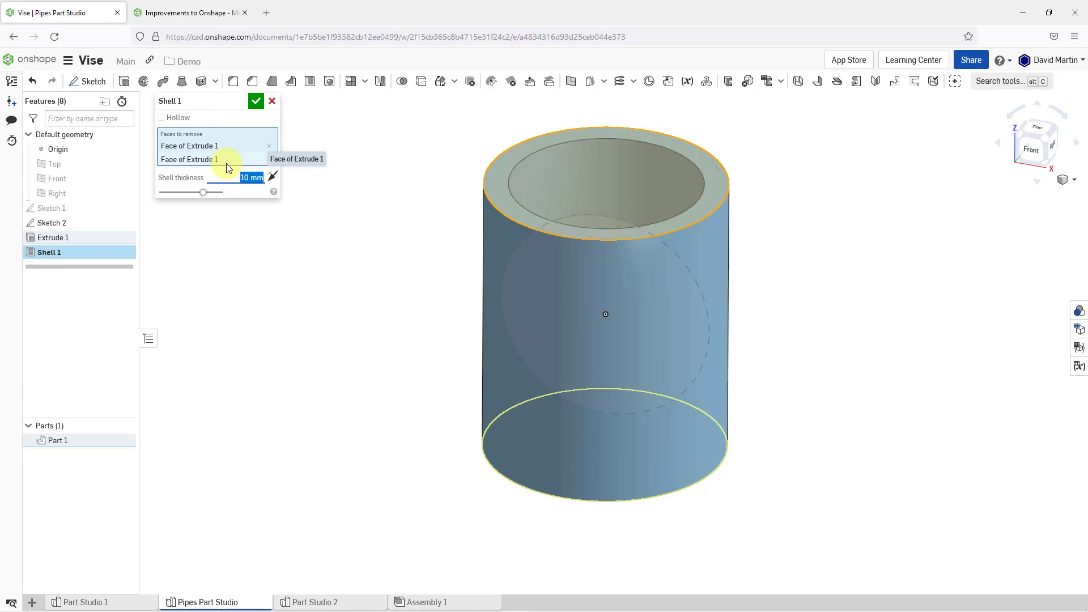
pyautogui.click(255, 101)
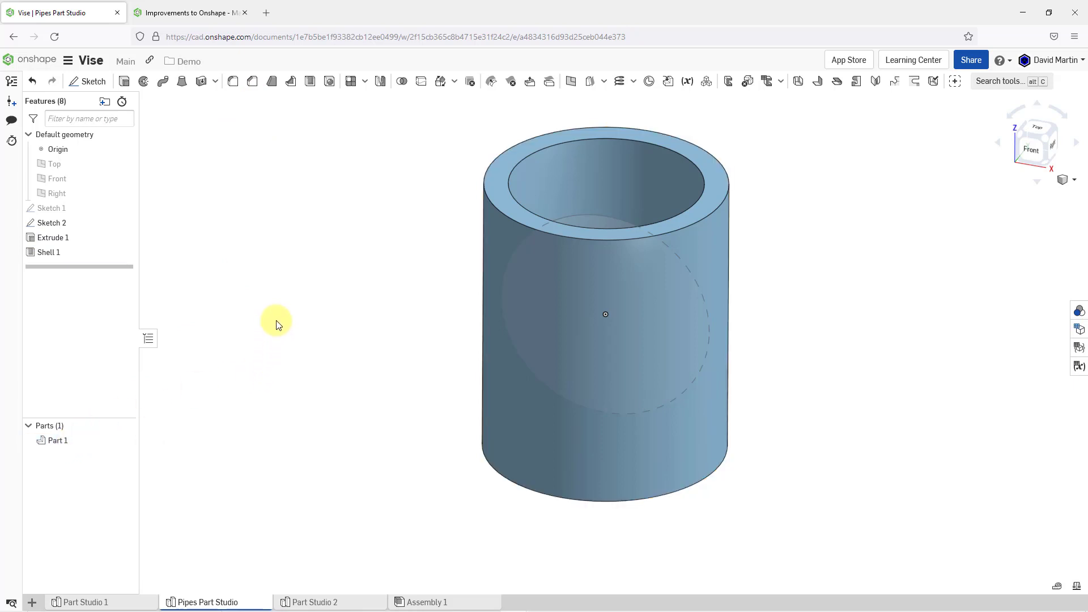
# - Extrude Sketch 2's tilted circle as a symmetric 100 mm Remove cut through the pipe
pyautogui.click(62, 210)
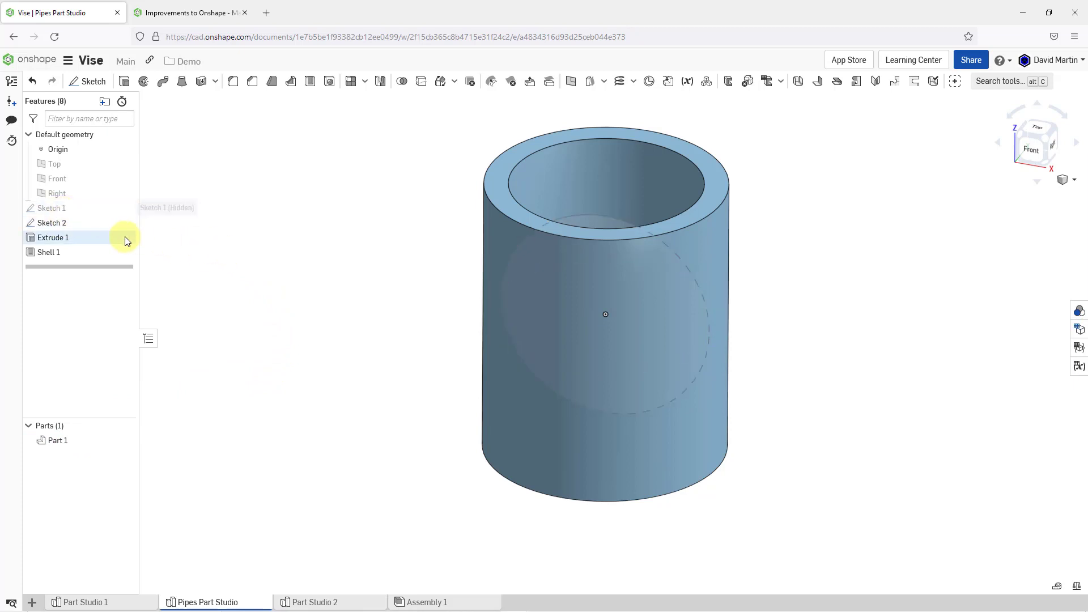
pyautogui.click(63, 225)
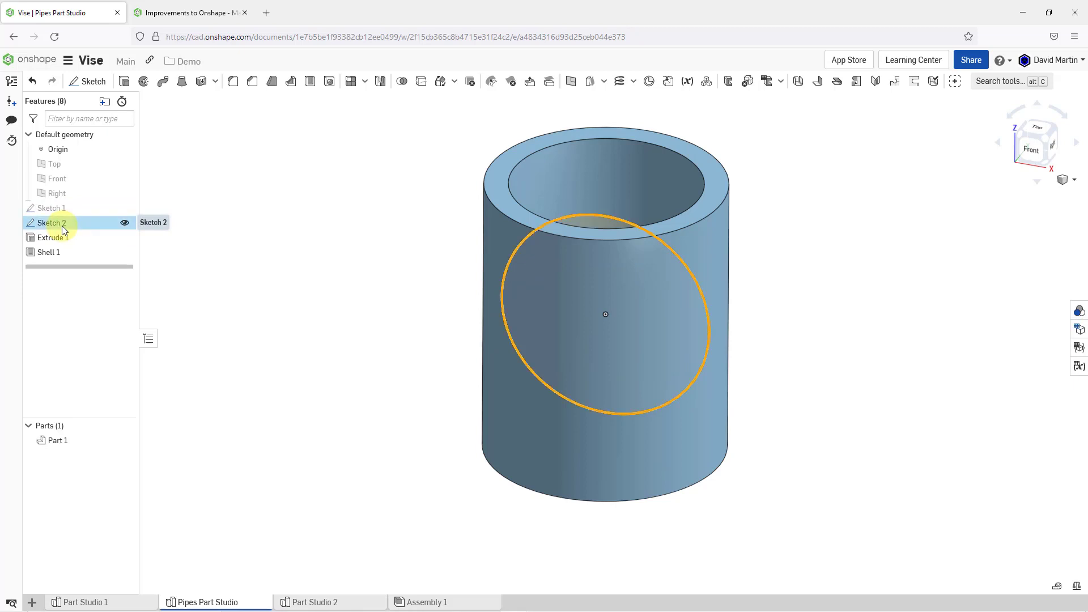
pyautogui.click(126, 85)
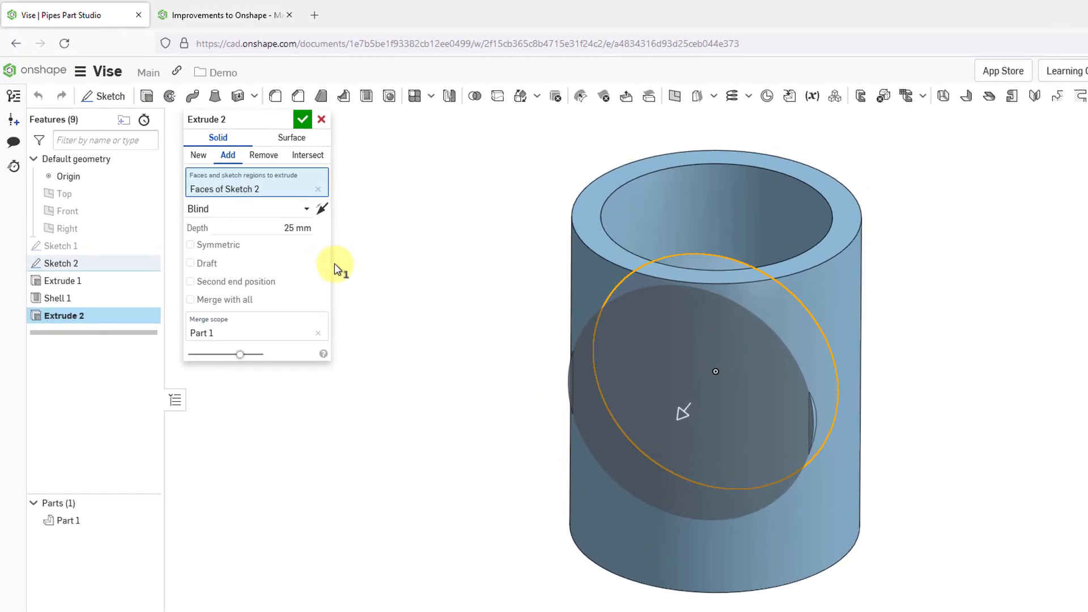
pyautogui.click(191, 245)
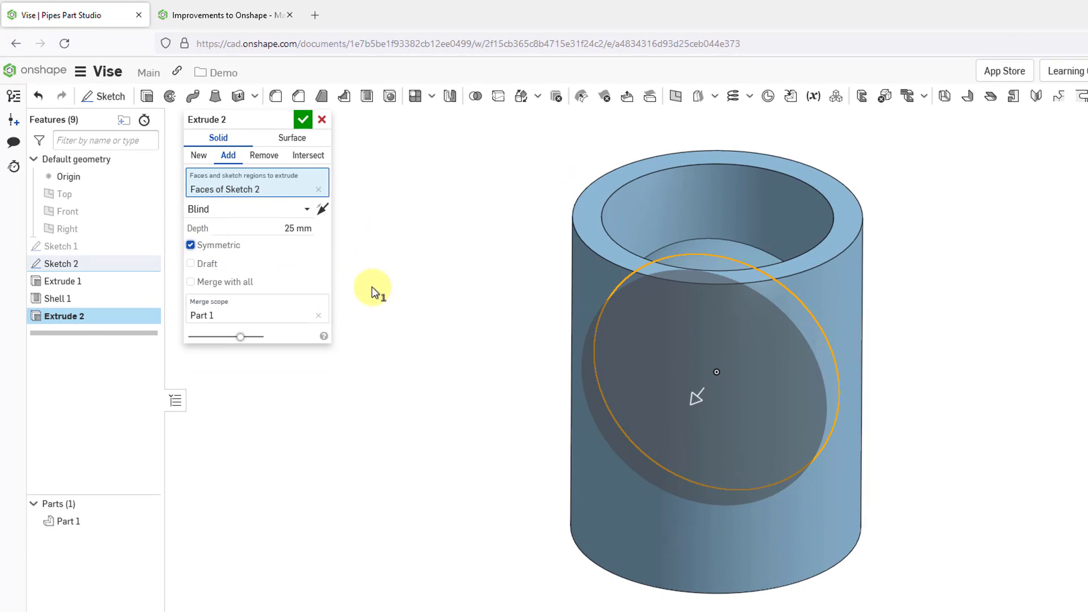
pyautogui.click(256, 161)
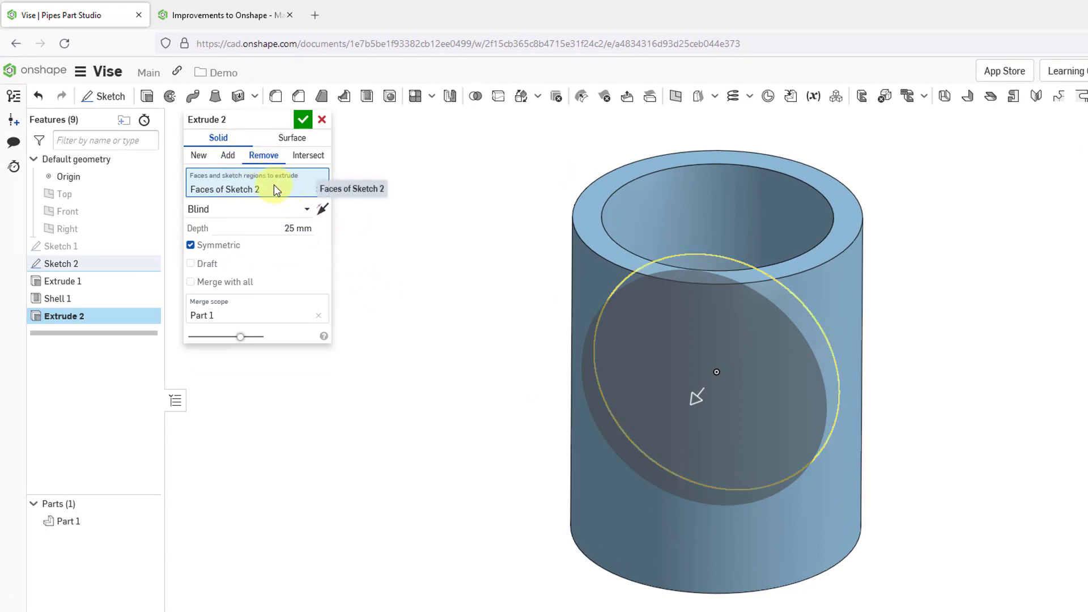
pyautogui.moveTo(694, 403); pyautogui.dragTo(576, 492)
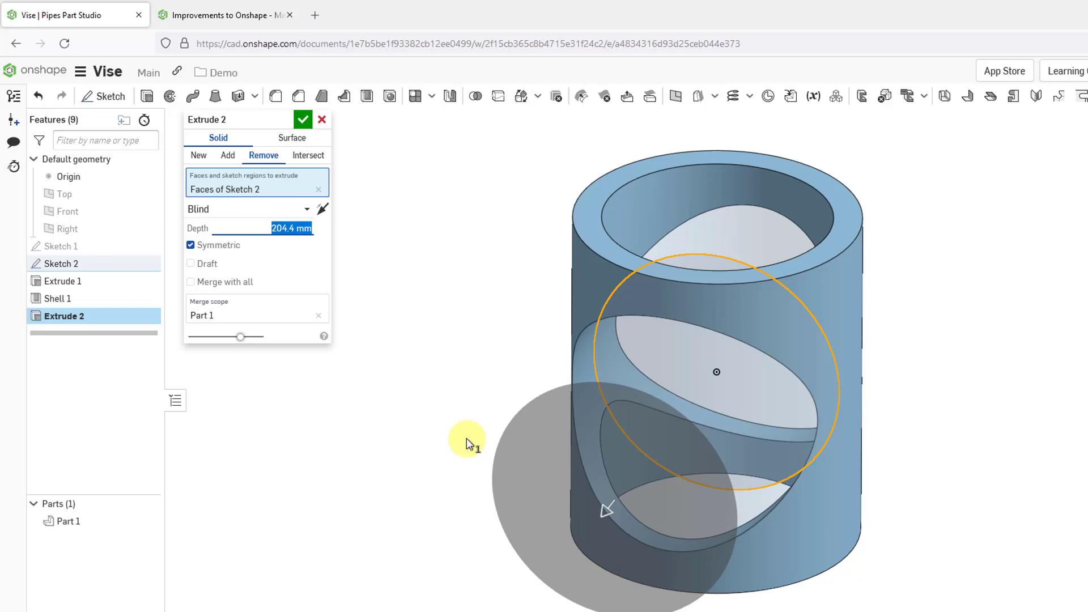
pyautogui.moveTo(461, 414); pyautogui.dragTo(434, 407, button='right')
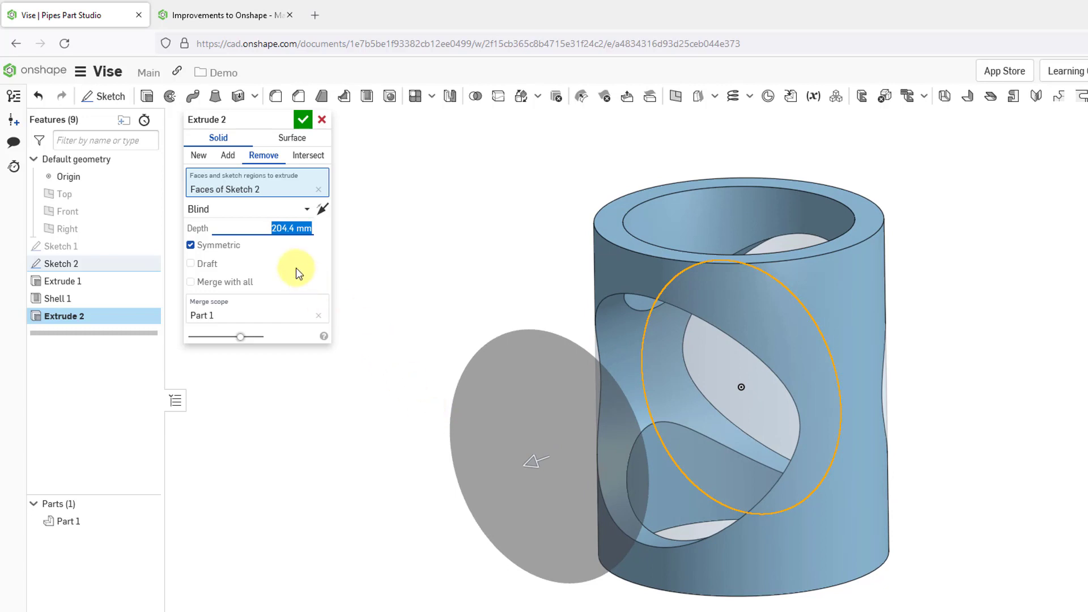
pyautogui.write('100')
pyautogui.press('Return')
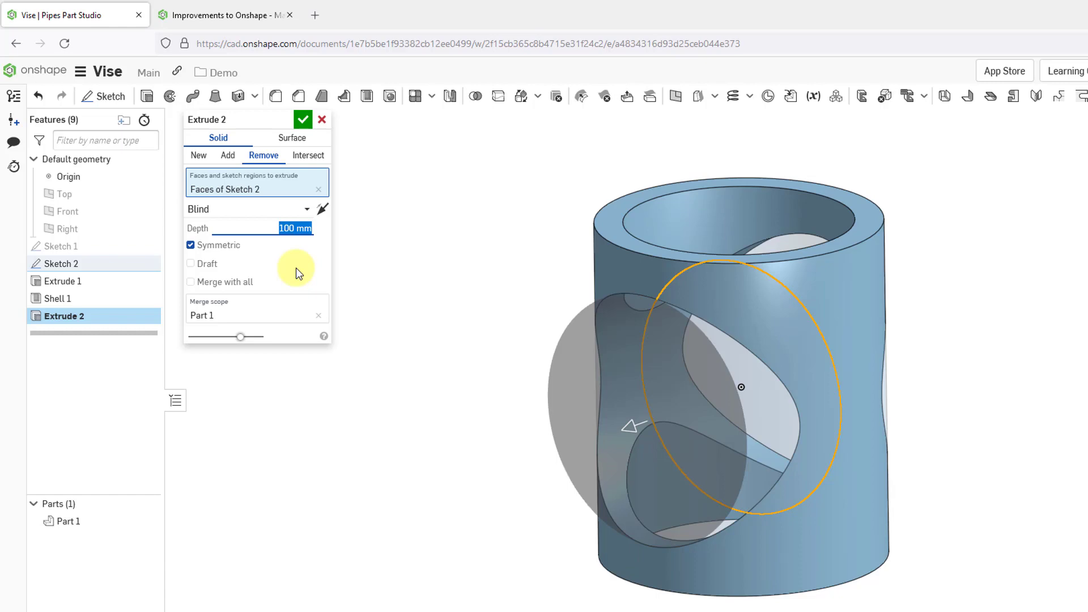
pyautogui.click(302, 120)
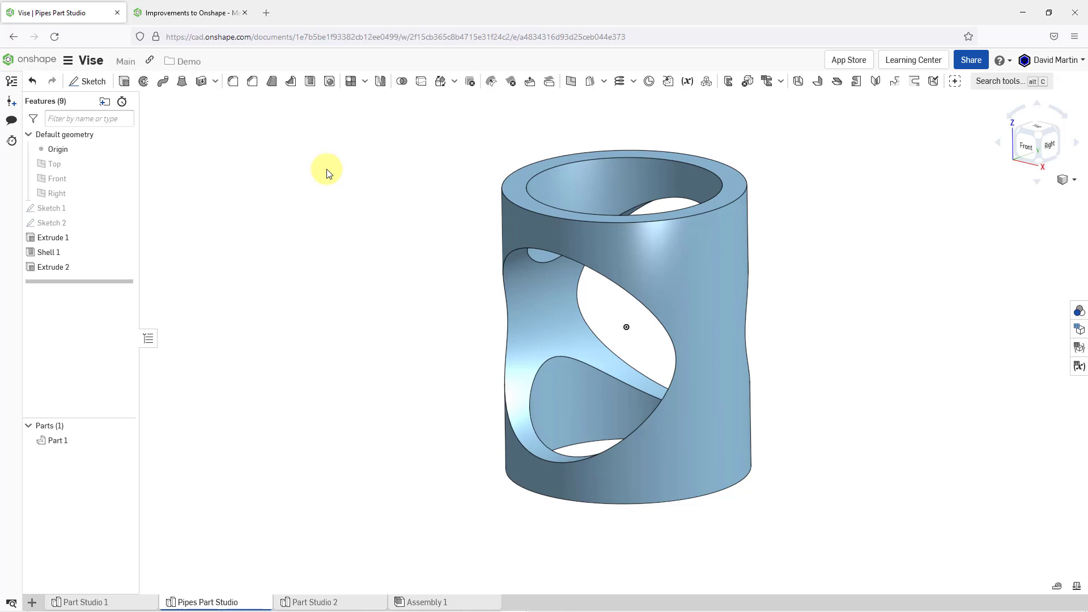
# - Section the pipe along the Front plane, then hide the planes and orbit toward front
pyautogui.click(1075, 181)
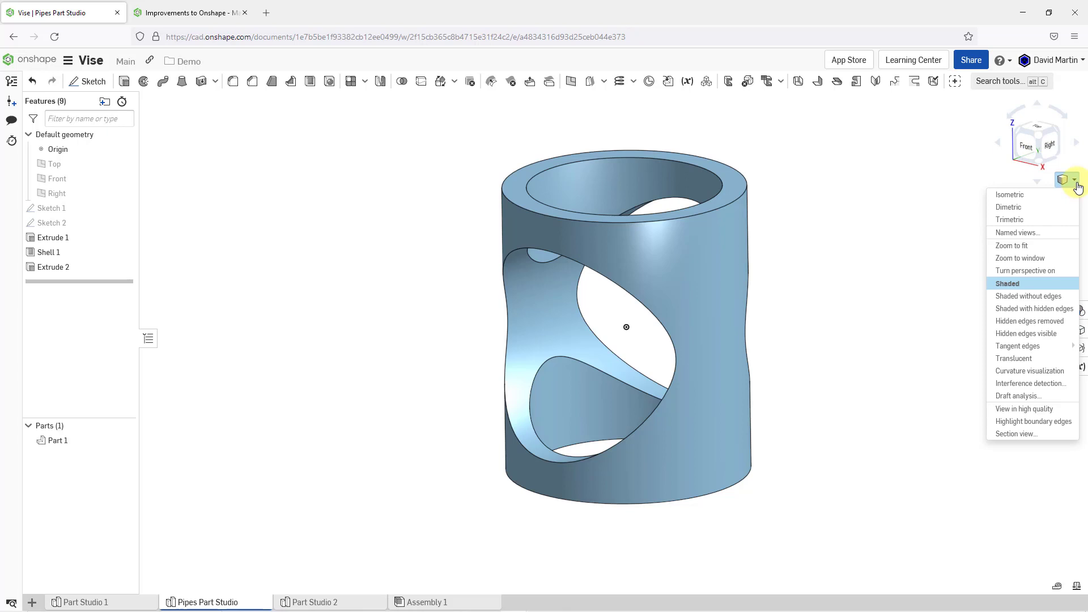
pyautogui.click(1041, 434)
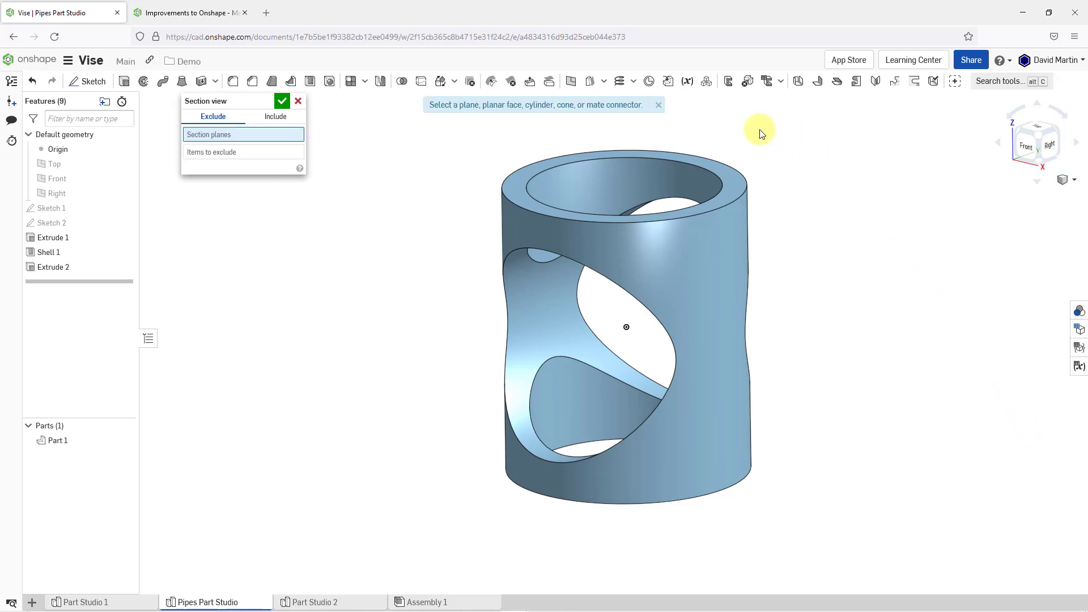
pyautogui.press('p')
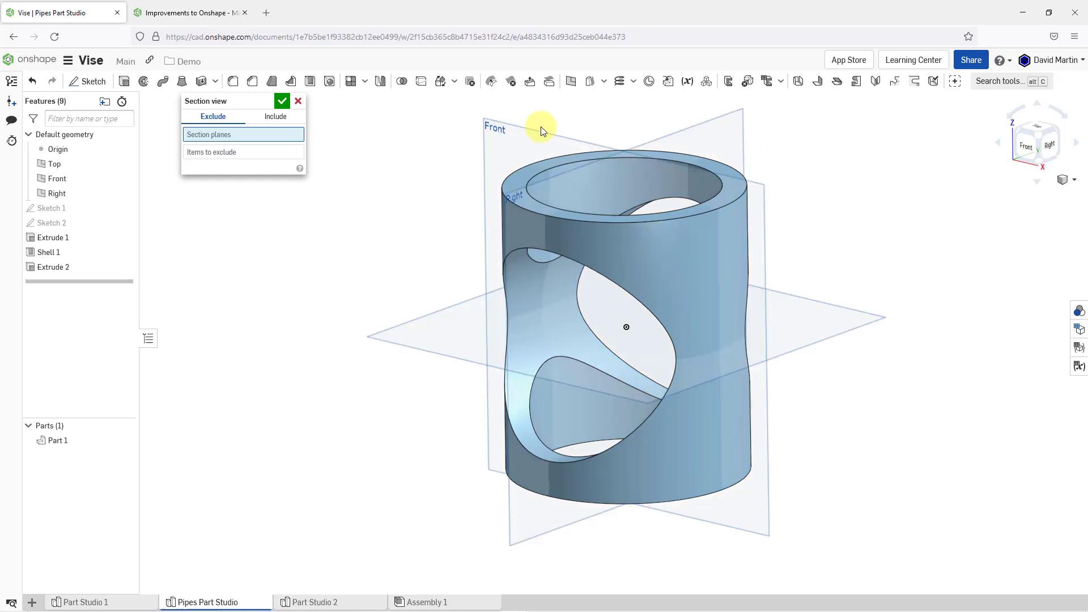
pyautogui.click(526, 132)
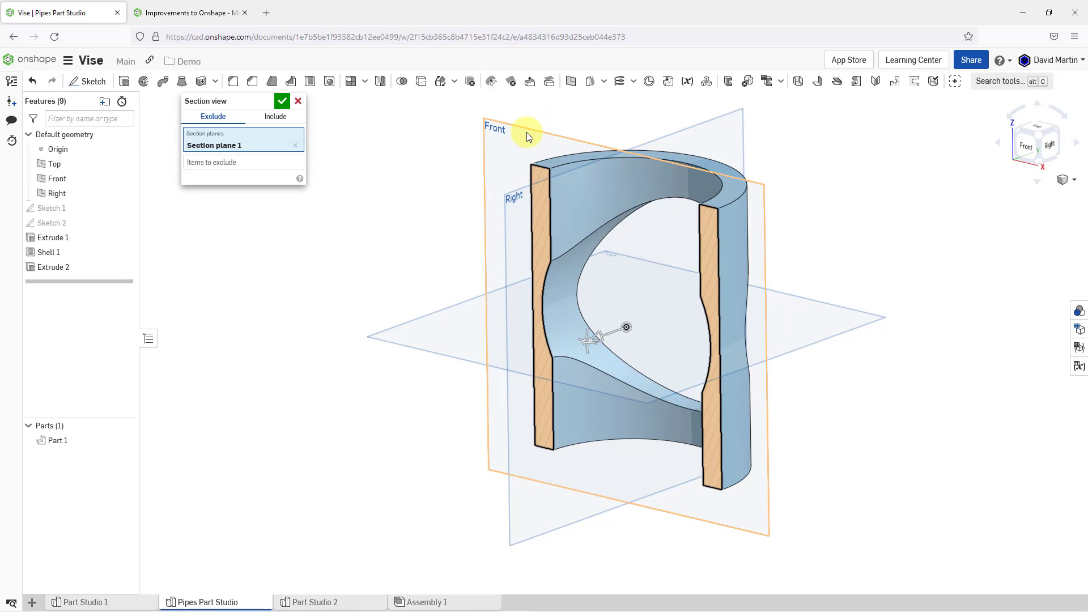
pyautogui.click(281, 101)
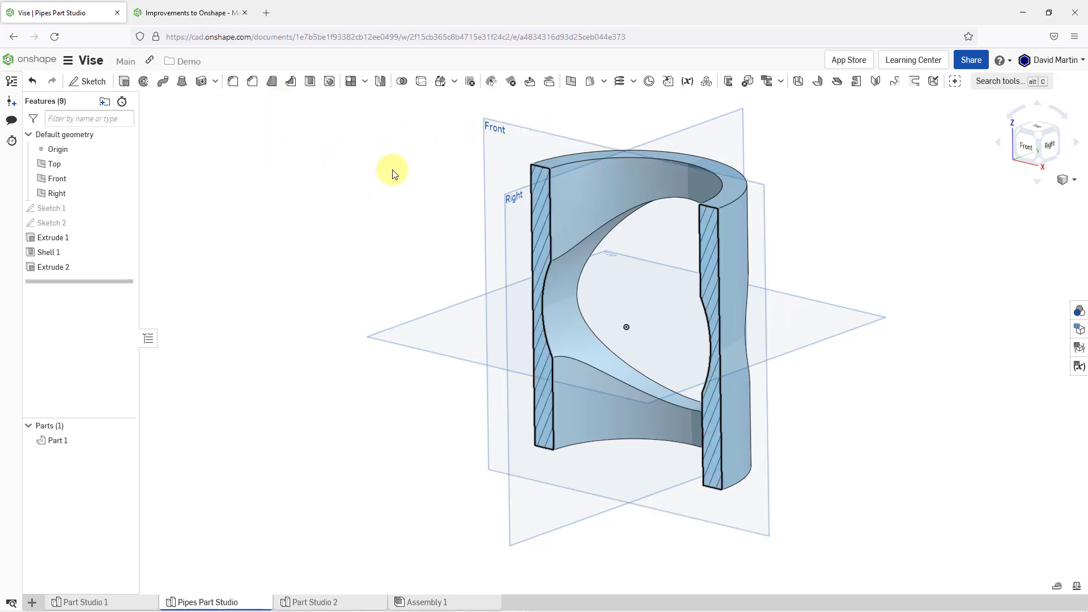
pyautogui.press('p')
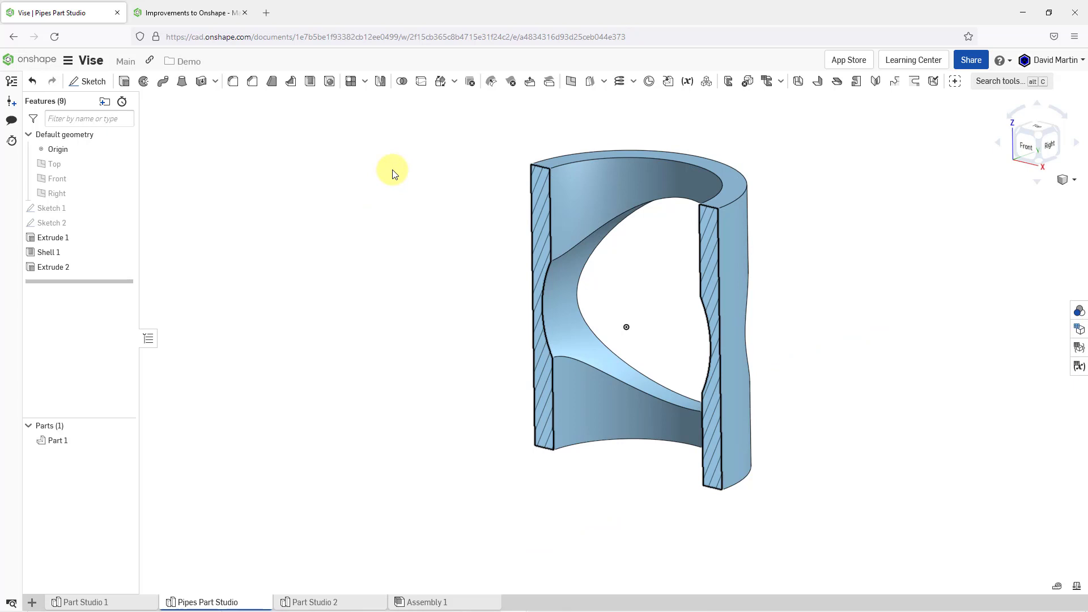
pyautogui.moveTo(414, 246)
pyautogui.mouseDown(button='right')
pyautogui.moveTo(469, 239)
pyautogui.moveTo(444, 236)
pyautogui.moveTo(418, 251)
pyautogui.mouseUp(button='right')
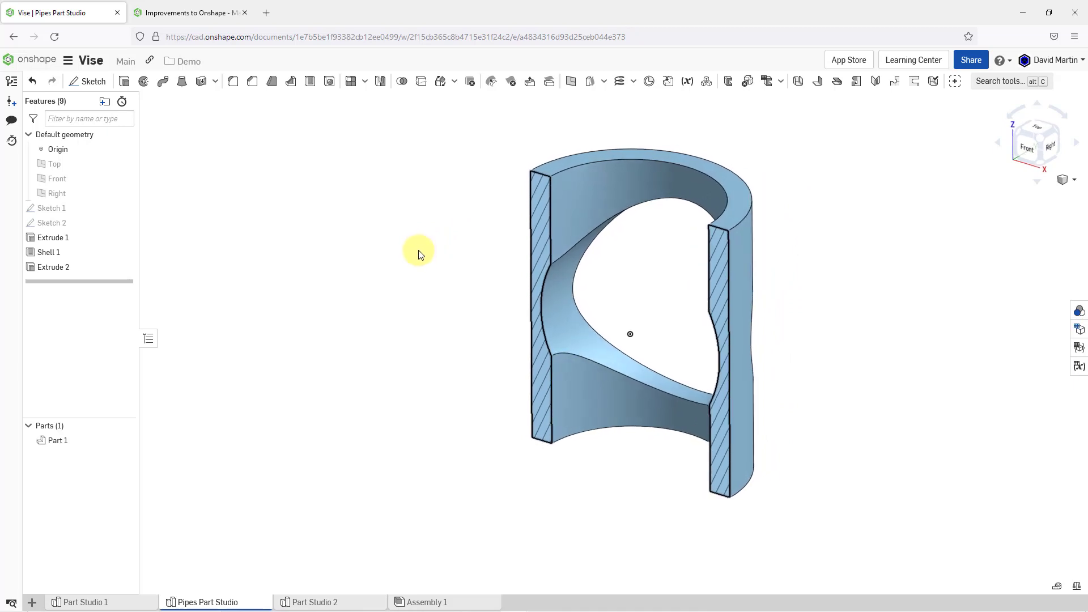
# - Edit Extrude 2 to Intersect the pipe instead of removing material
pyautogui.click(68, 266)
pyautogui.rightClick(67, 265)
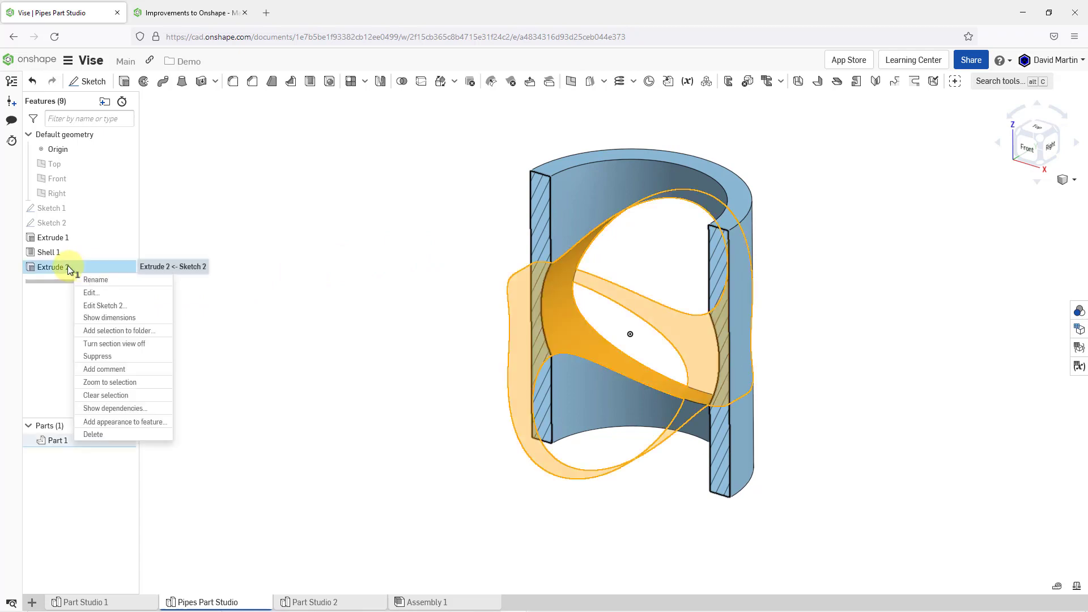
pyautogui.click(89, 293)
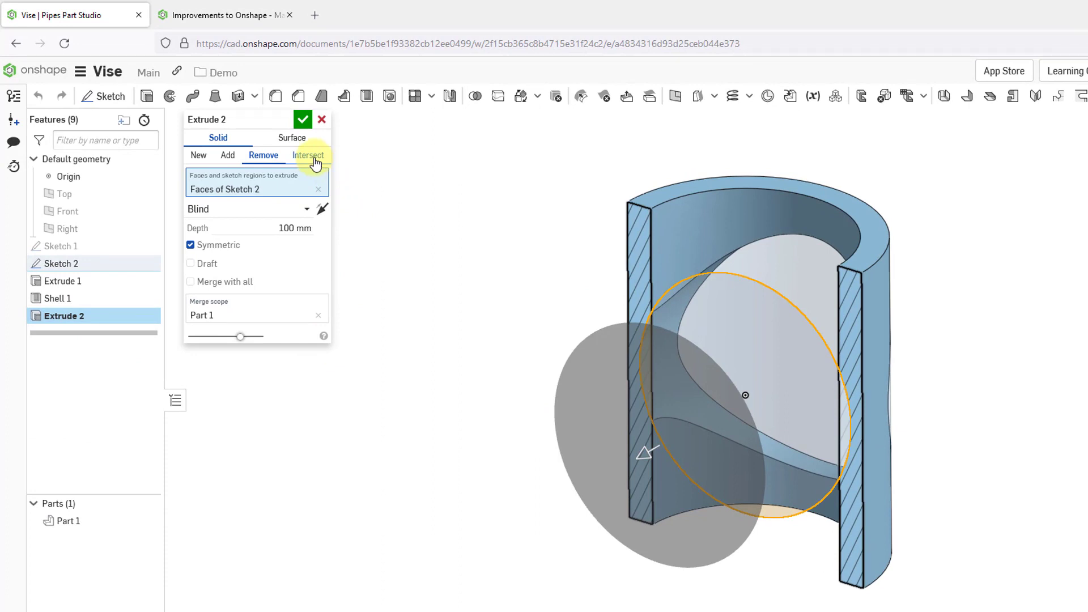
pyautogui.click(315, 162)
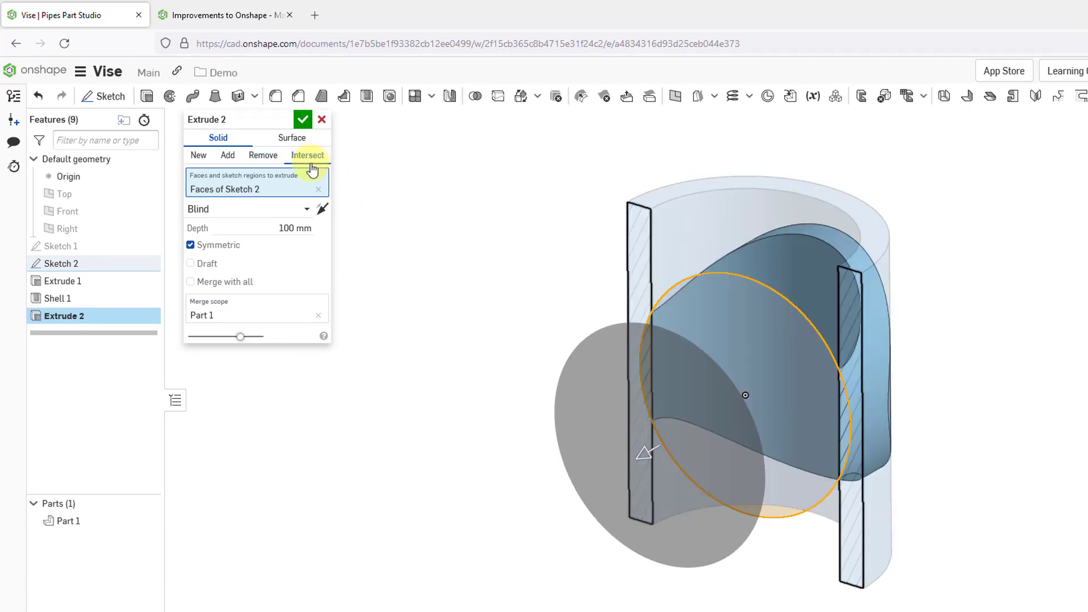
pyautogui.click(302, 119)
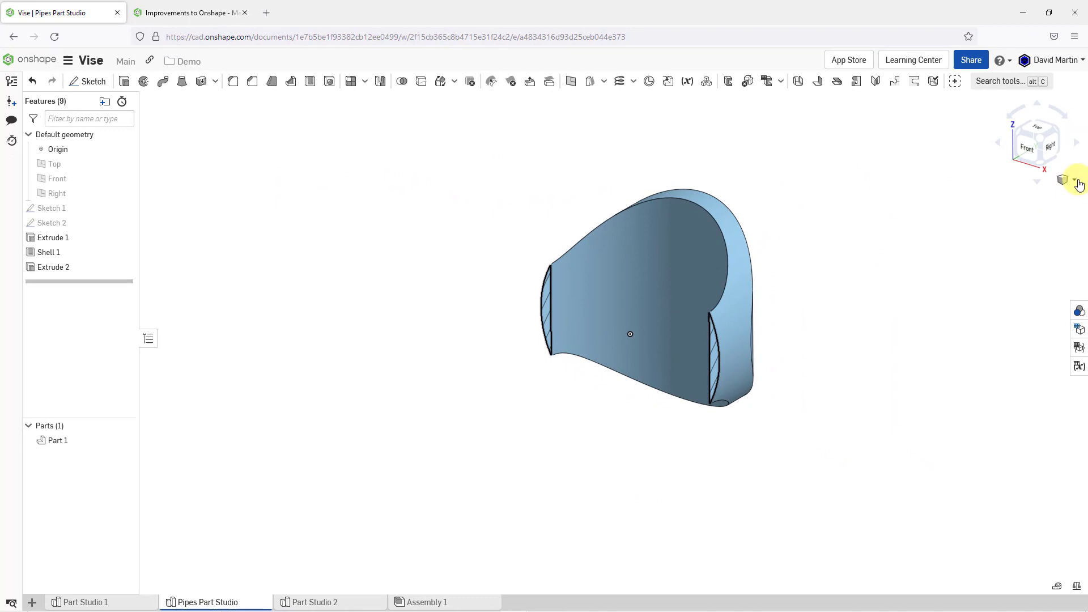
# - Turn the section view off and orbit to inspect the whole intersected part
pyautogui.click(1075, 181)
pyautogui.click(1057, 434)
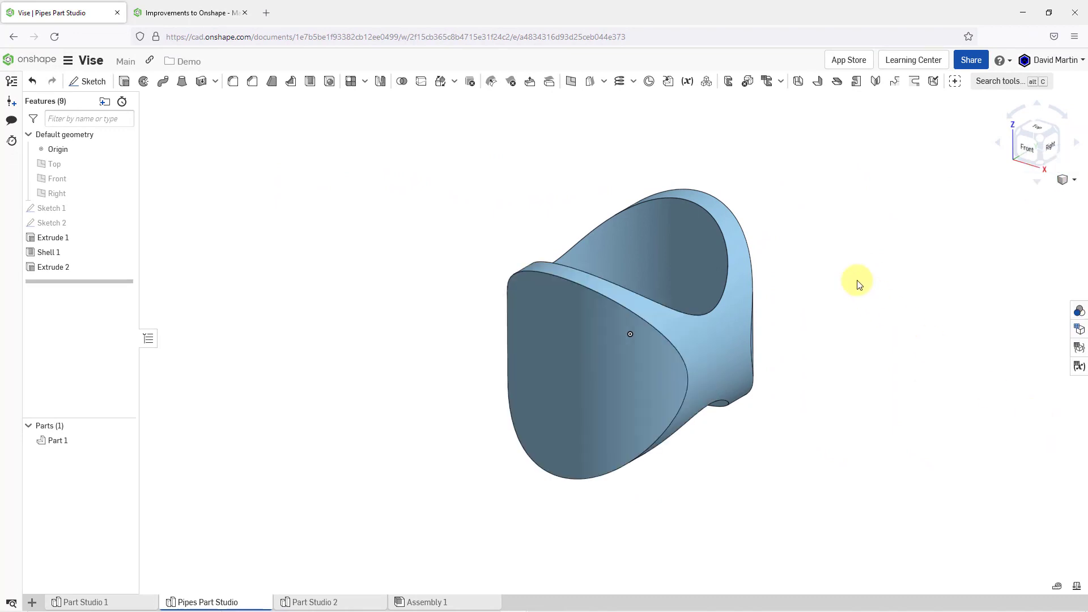
pyautogui.moveTo(845, 263)
pyautogui.mouseDown(button='right')
pyautogui.moveTo(801, 253)
pyautogui.moveTo(874, 238)
pyautogui.moveTo(850, 264)
pyautogui.moveTo(850, 248)
pyautogui.moveTo(838, 260)
pyautogui.mouseUp(button='right')
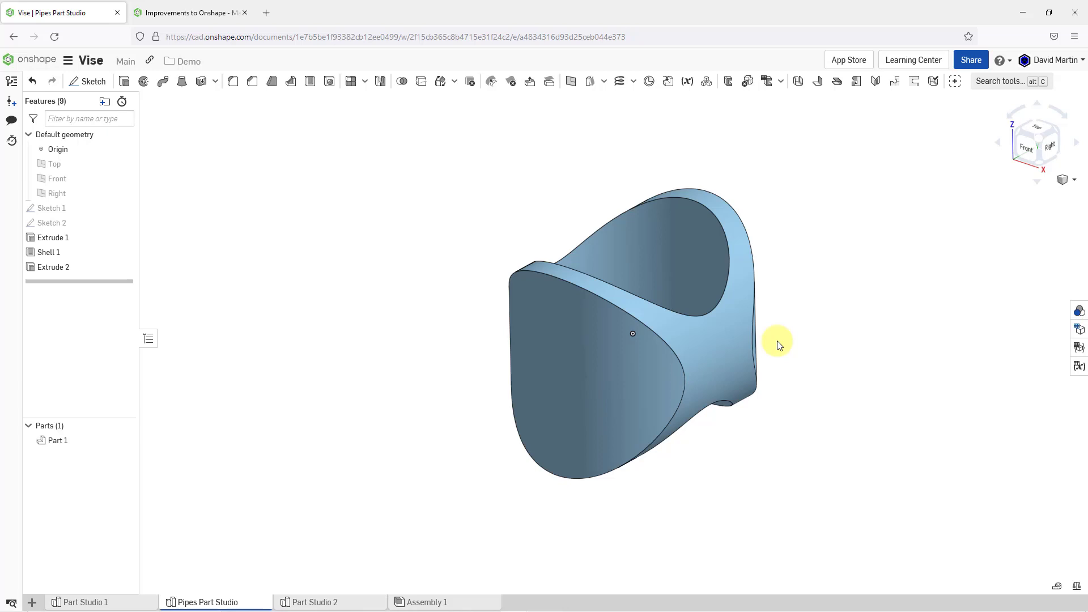
# - In Part Studio 2, hide the planes and extrude Sketch 1's square 100 mm upward
pyautogui.click(326, 606)
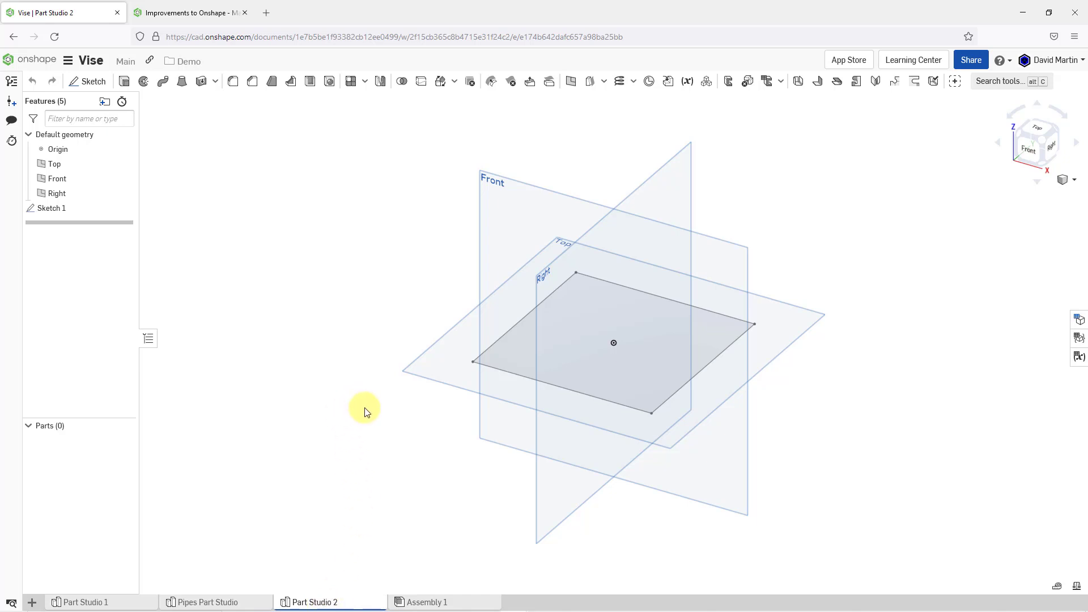
pyautogui.moveTo(364, 410); pyautogui.dragTo(363, 406, button='right')
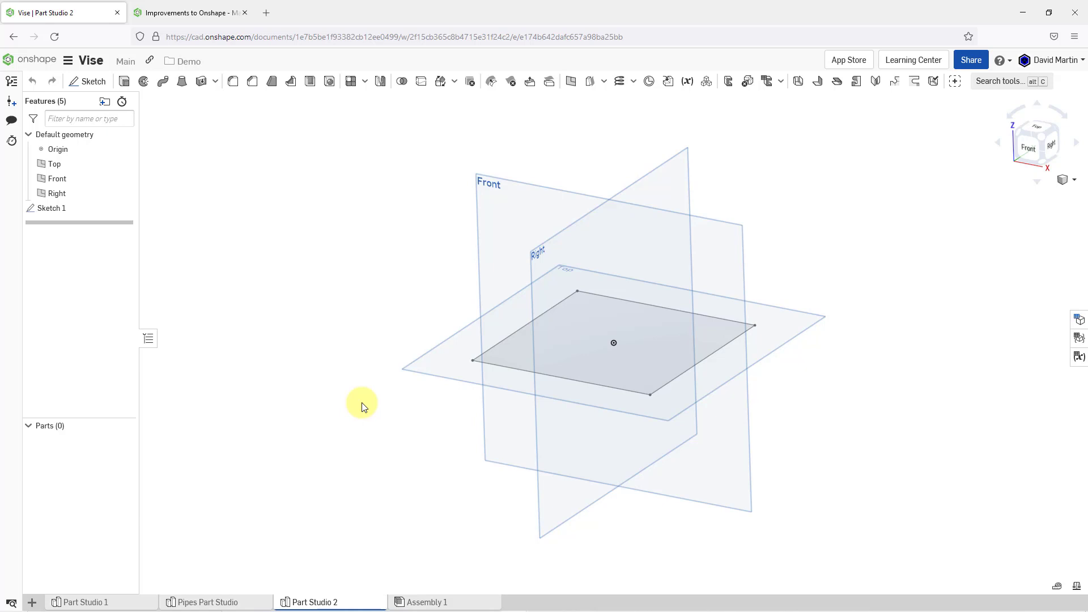
pyautogui.press('p')
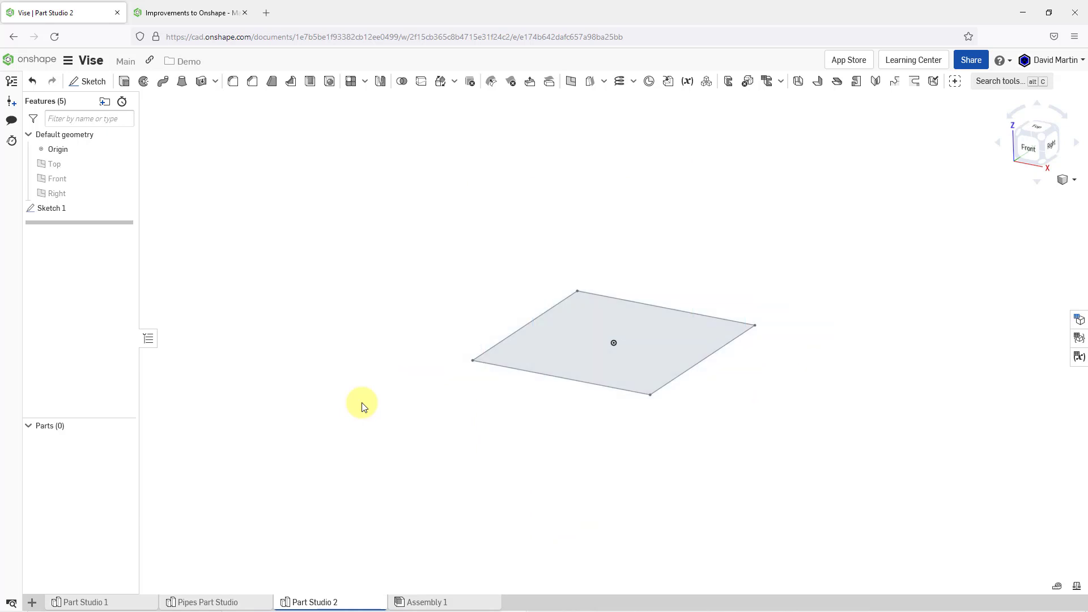
pyautogui.click(542, 336)
pyautogui.rightClick(541, 333)
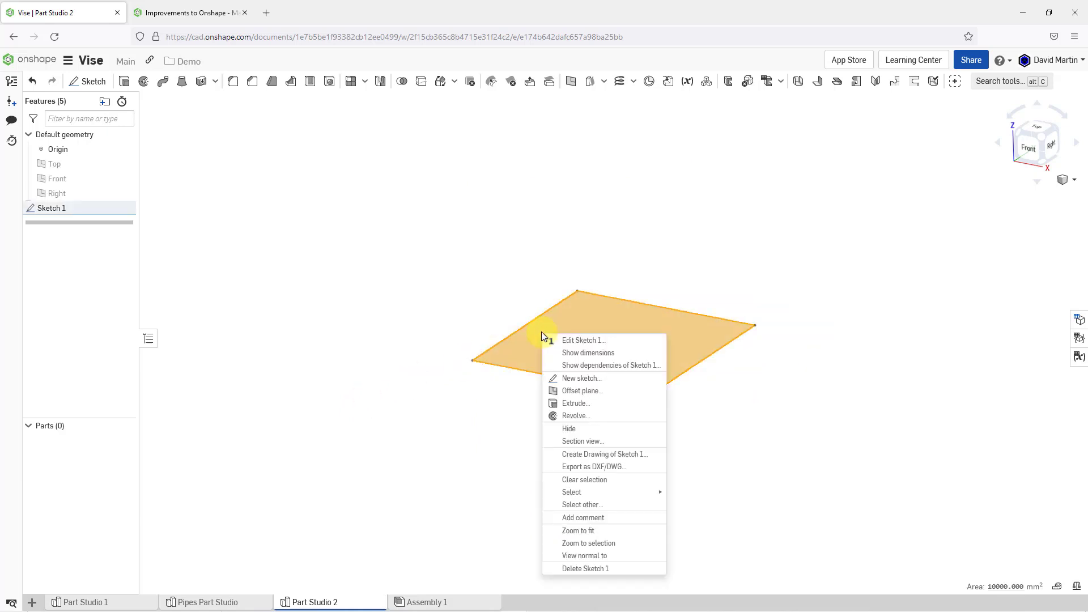
pyautogui.click(584, 404)
pyautogui.scroll(-3, 577, 430)
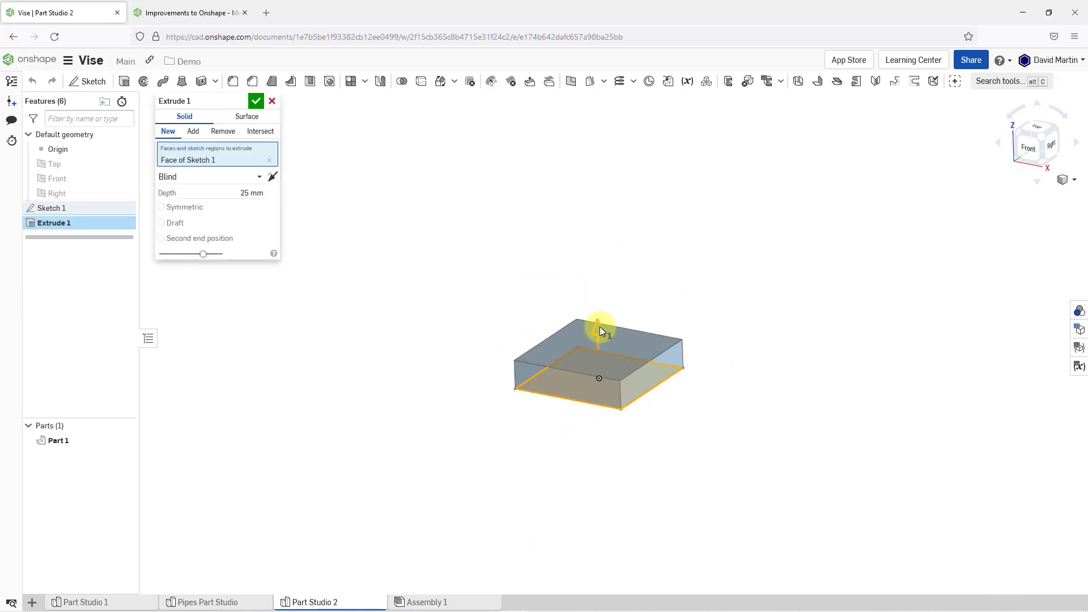
pyautogui.moveTo(600, 327); pyautogui.dragTo(595, 241)
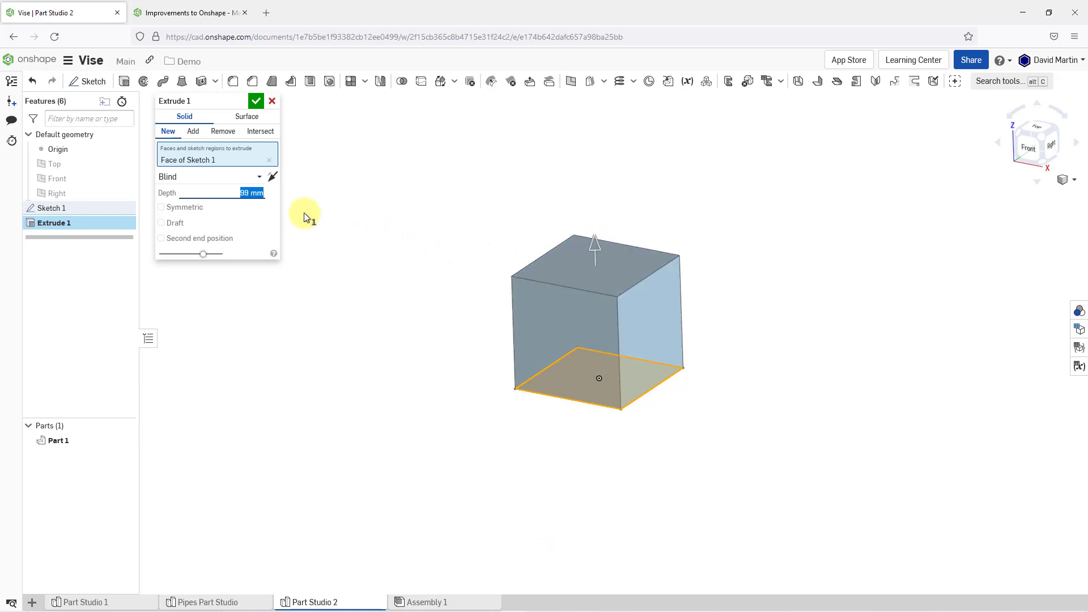
pyautogui.write('100')
pyautogui.press('Return')
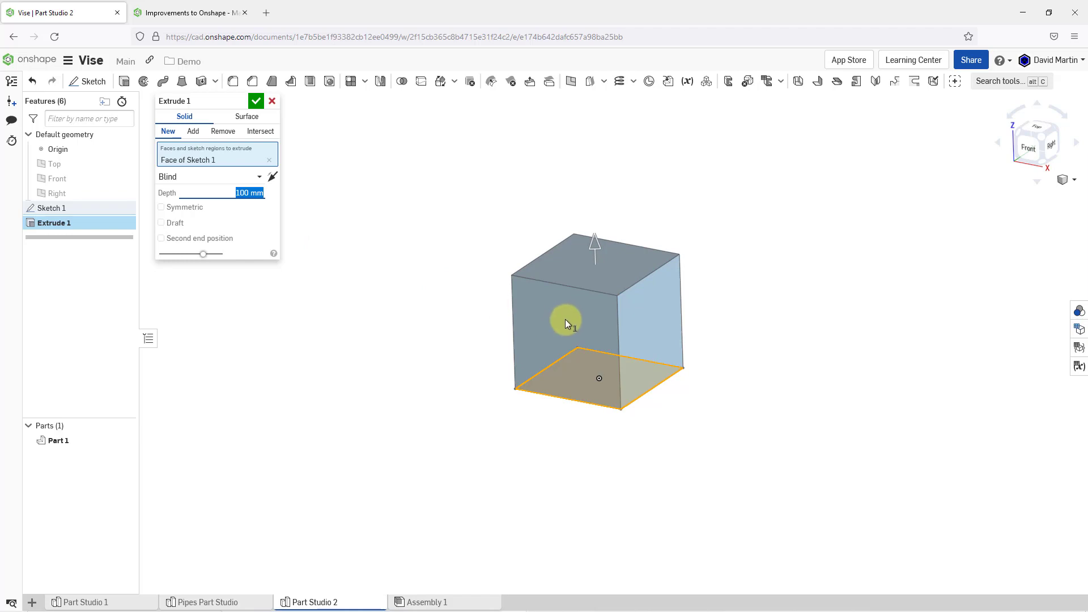
# - Enable draft on Extrude 1, setting the angle to 5 then 10 degrees
pyautogui.scroll(5, 567, 318)
pyautogui.scroll(3, 604, 309)
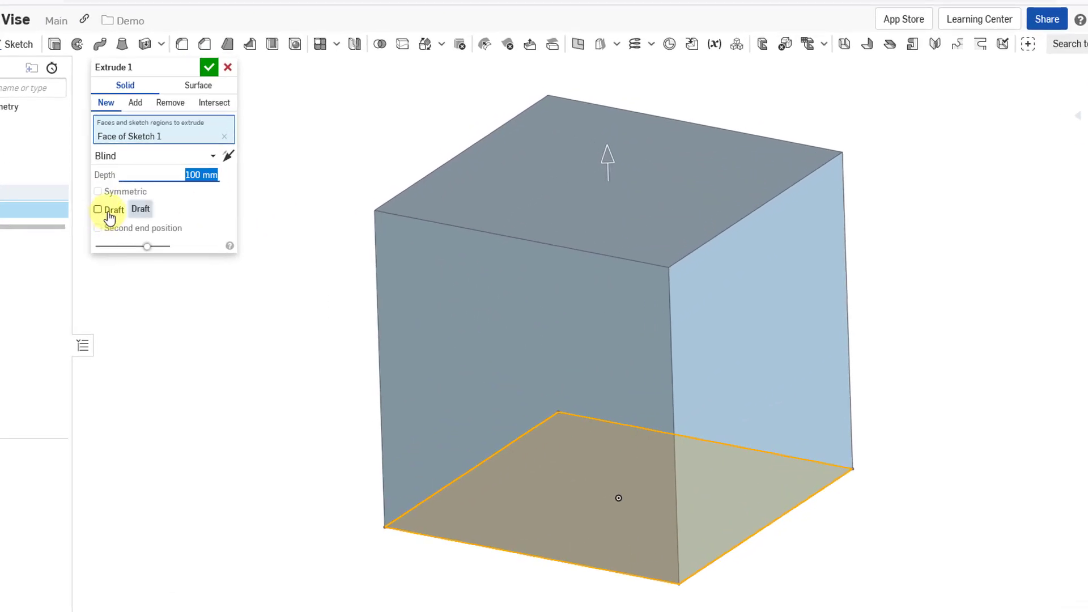
pyautogui.click(98, 210)
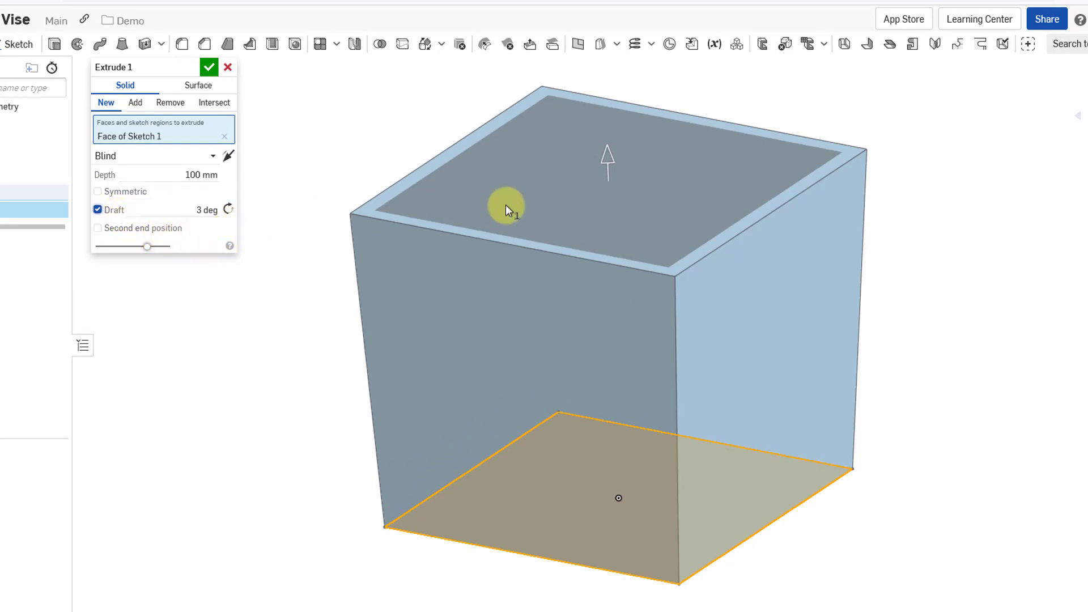
pyautogui.click(192, 211)
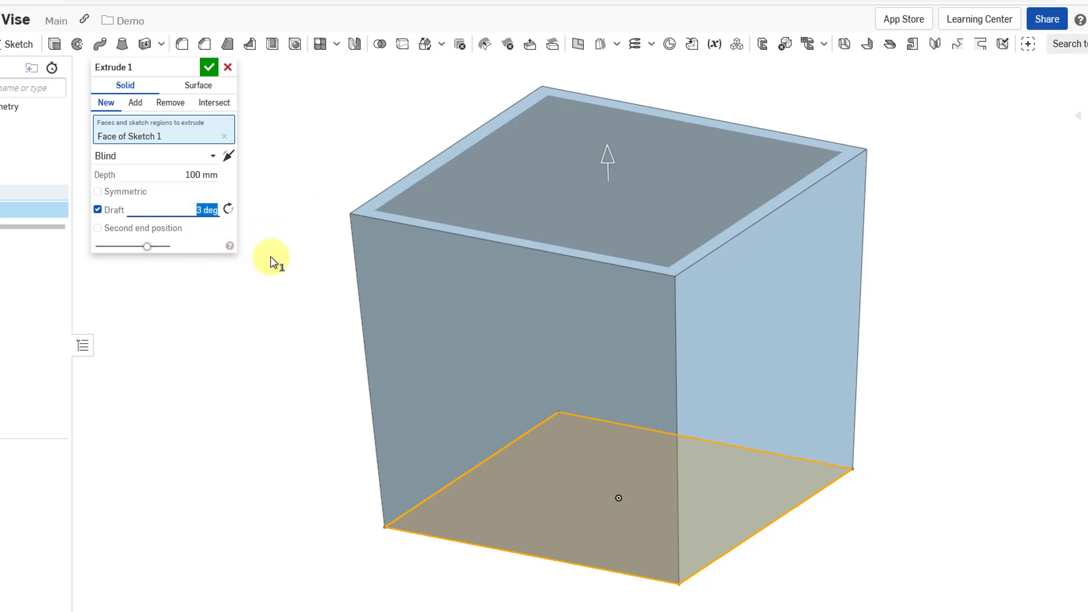
pyautogui.write('5')
pyautogui.press('Return')
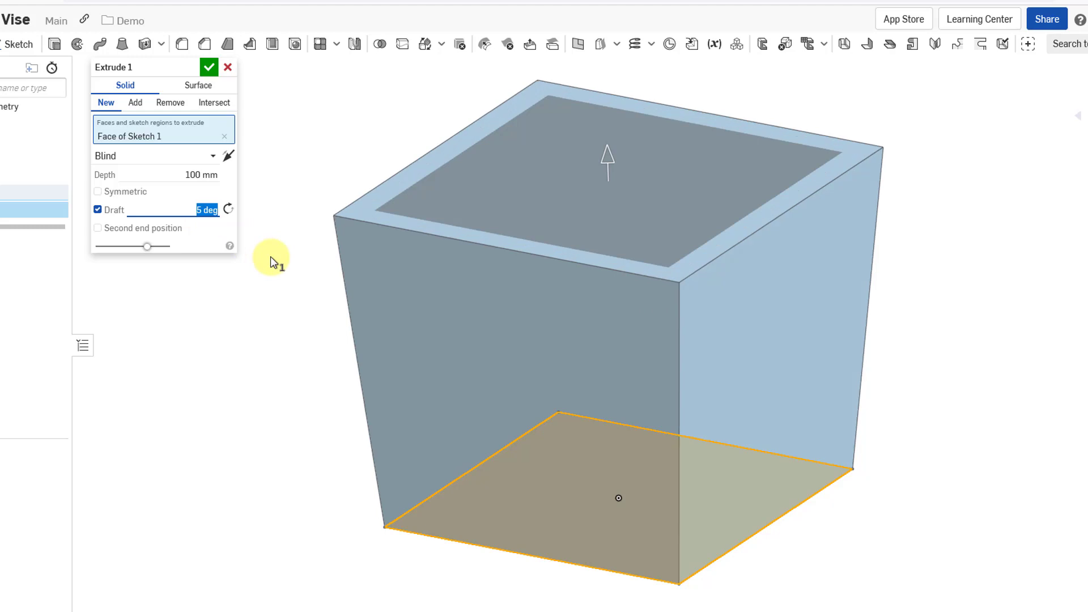
pyautogui.write('10')
pyautogui.press('Return')
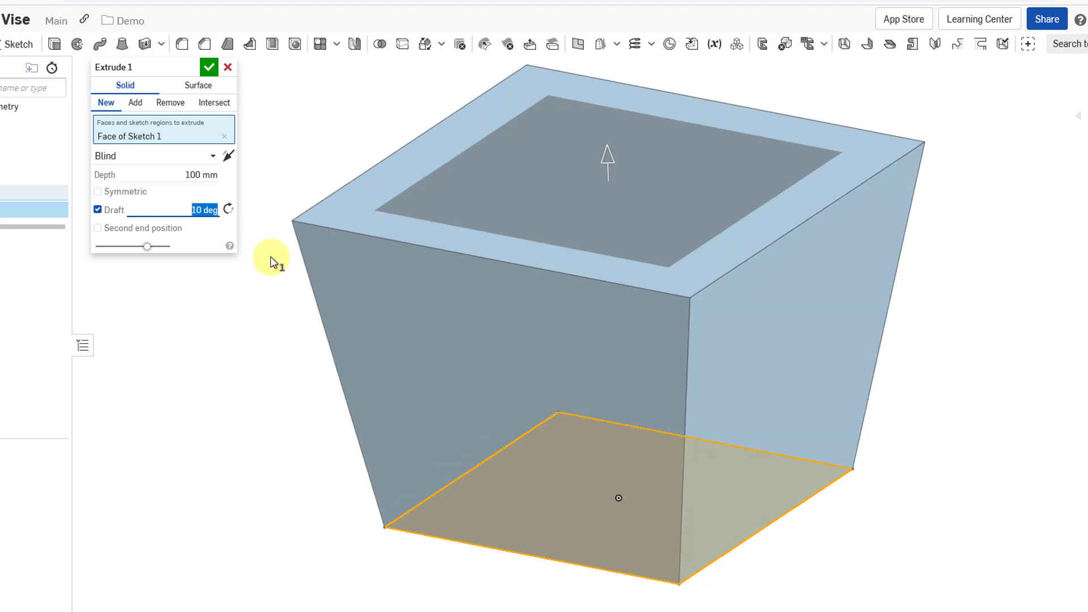
# - Flip the draft to taper inward and raise it from 5 through 10 to 30 degrees
pyautogui.write('5')
pyautogui.press('Return')
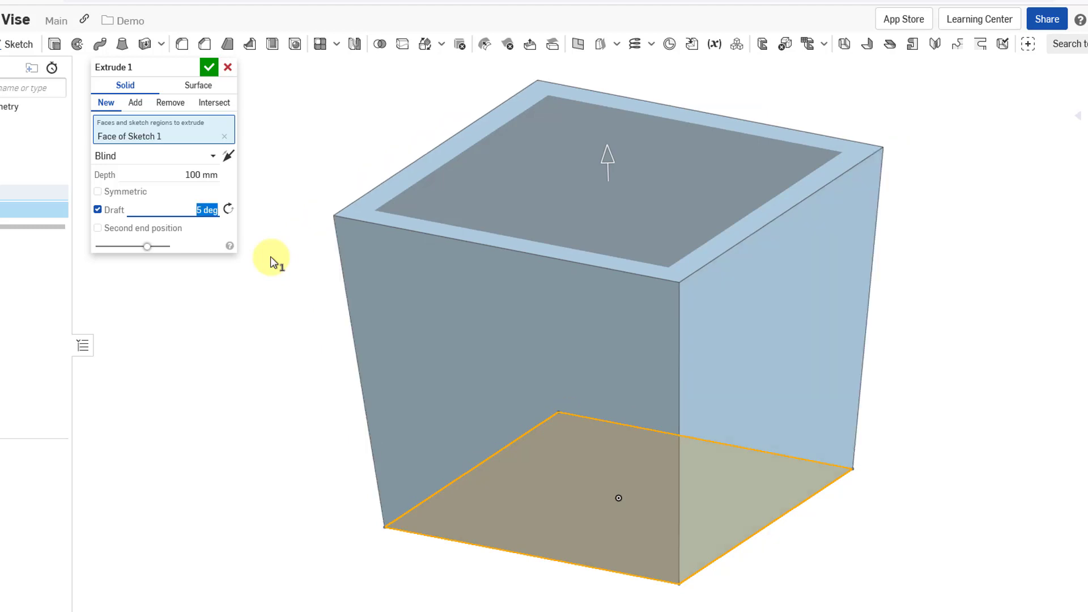
pyautogui.click(229, 215)
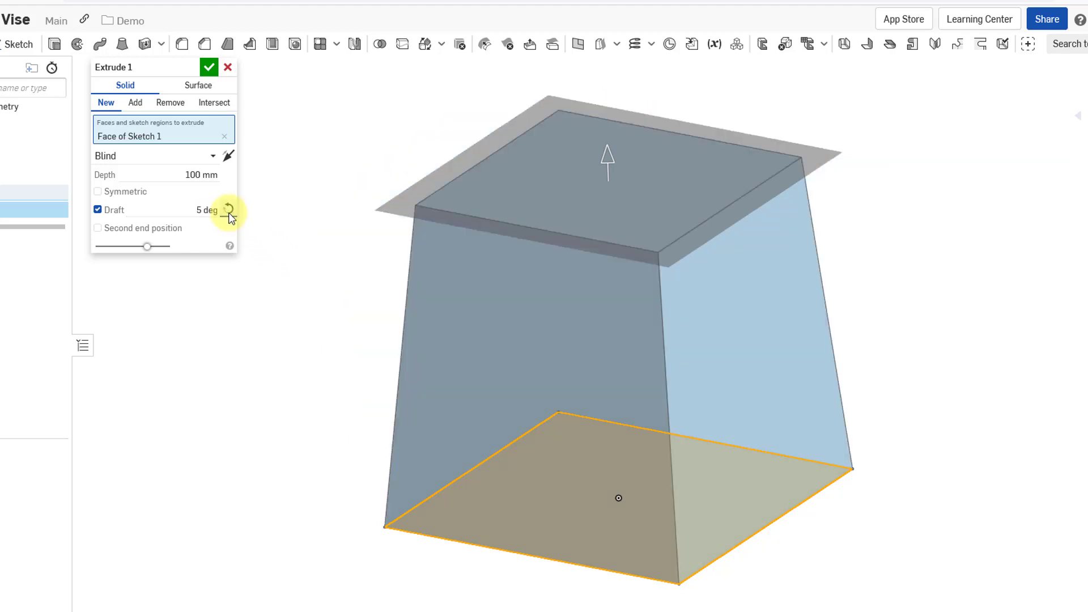
pyautogui.click(188, 205)
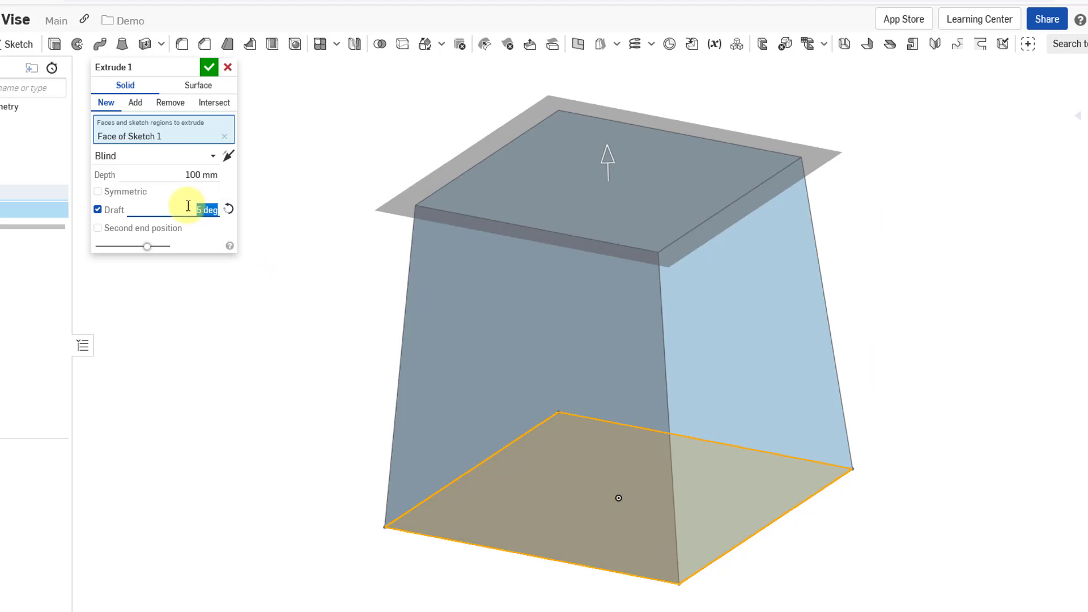
pyautogui.write('10')
pyautogui.press('Return')
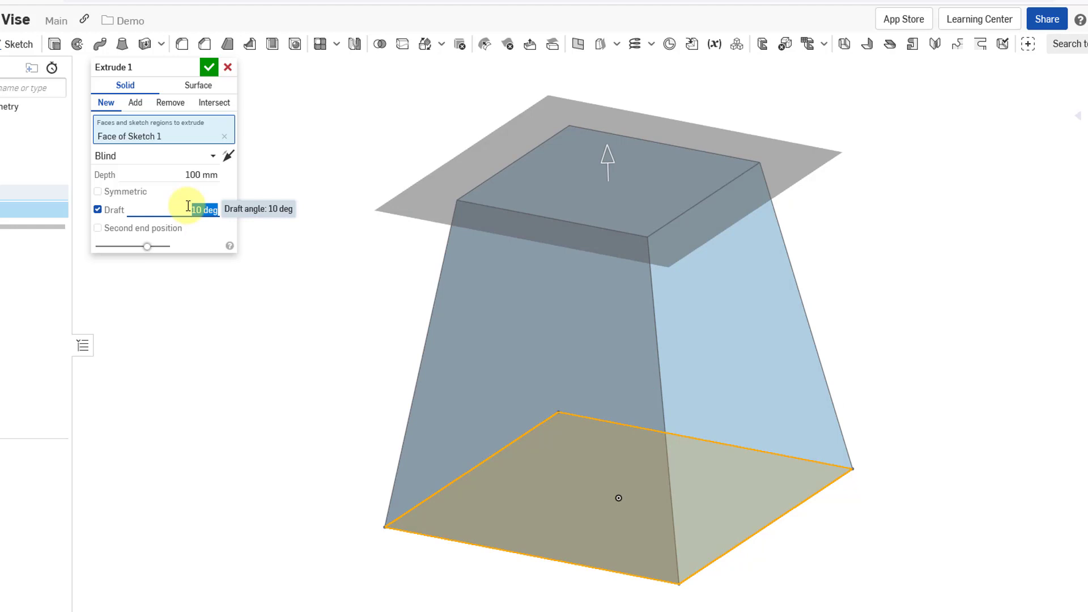
pyautogui.write('30')
pyautogui.press('Return')
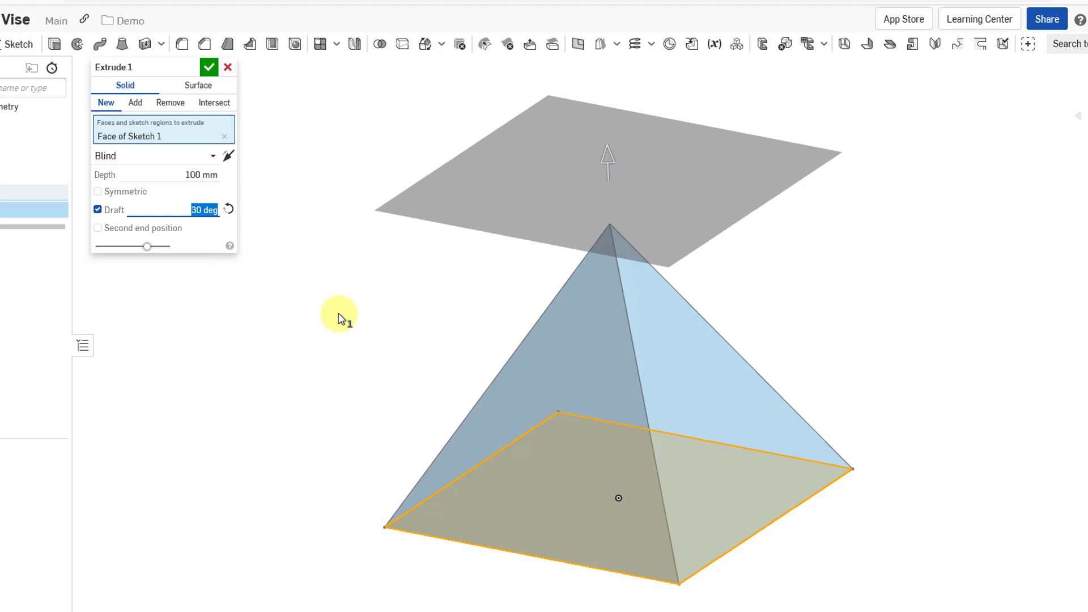
pyautogui.moveTo(370, 305)
pyautogui.mouseDown(button='right')
pyautogui.moveTo(376, 263)
pyautogui.moveTo(388, 295)
pyautogui.moveTo(365, 294)
pyautogui.moveTo(387, 296)
pyautogui.mouseUp(button='right')
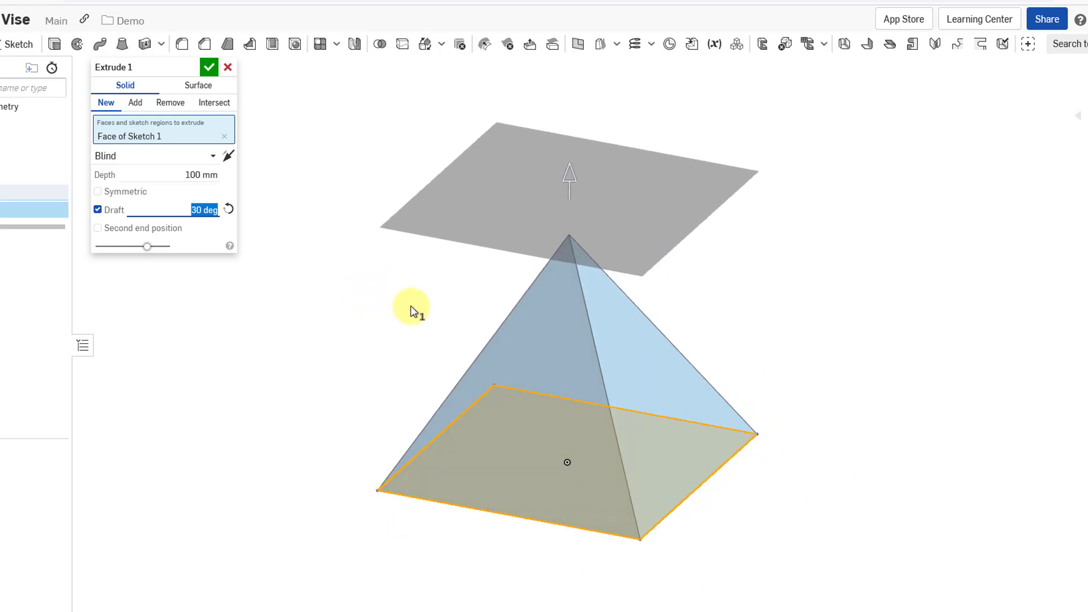
pyautogui.scroll(2, 412, 310)
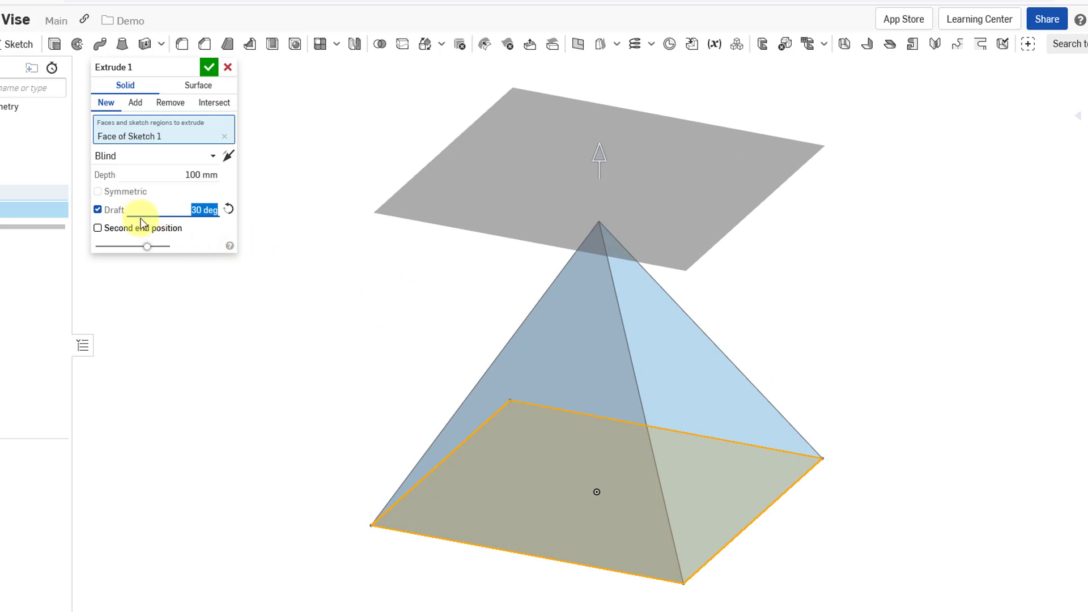
# - Accept the 30-degree drafted Extrude 1, leaving a solid square pyramid
pyautogui.click(209, 67)
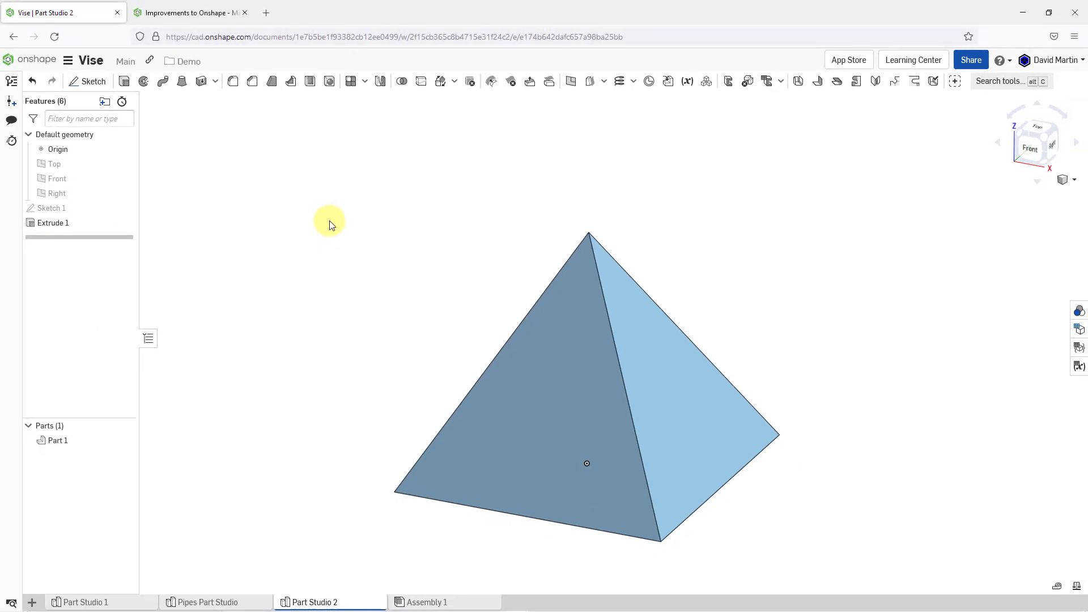